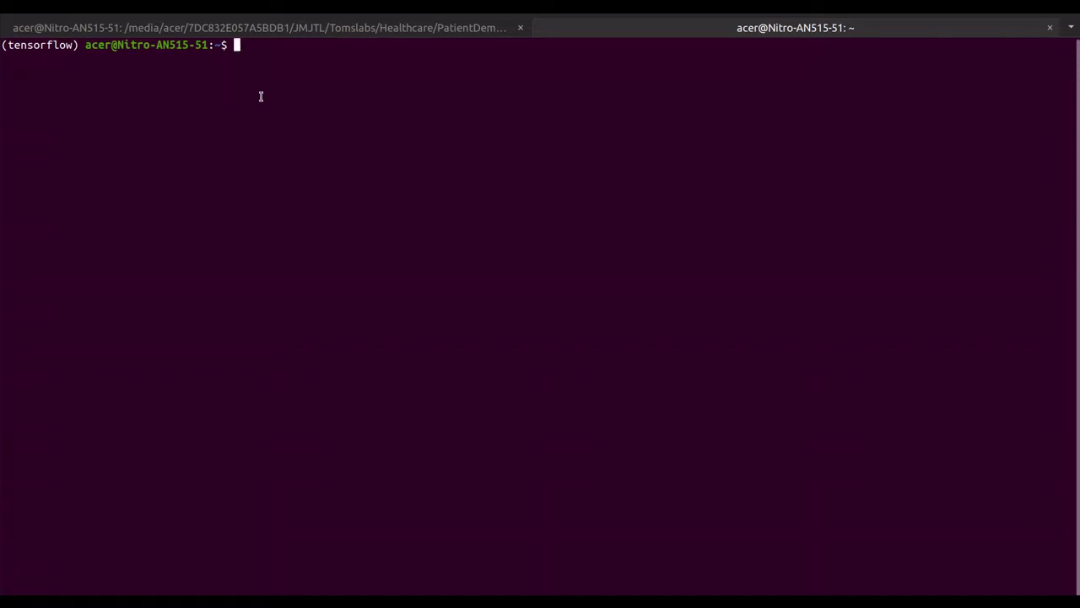
{"action": "type", "text": "pip3 labelImg"}
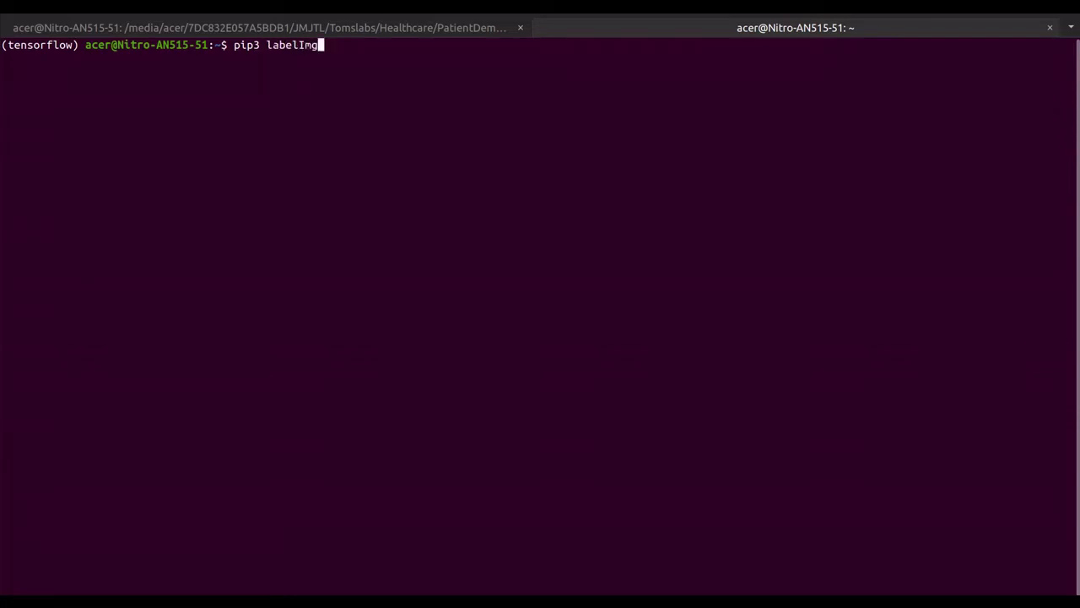
{"action": "key", "text": "BackSpace"}
{"action": "key", "text": "BackSpace"}
{"action": "key", "text": "BackSpace"}
{"action": "key", "text": "BackSpace"}
{"action": "key", "text": "BackSpace"}
{"action": "key", "text": "ctrl+u"}
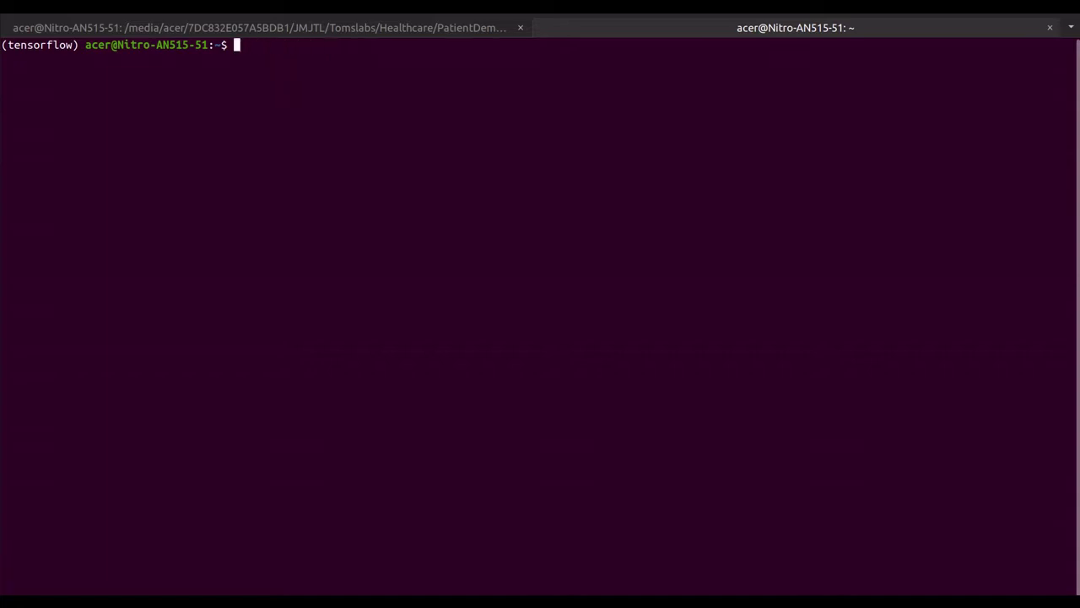
- Switch to Chrome and examine the labelImg GitHub README, covering the demo images and the installation instructions for each platform
{"action": "left_click", "coordinate": [4, 225]}
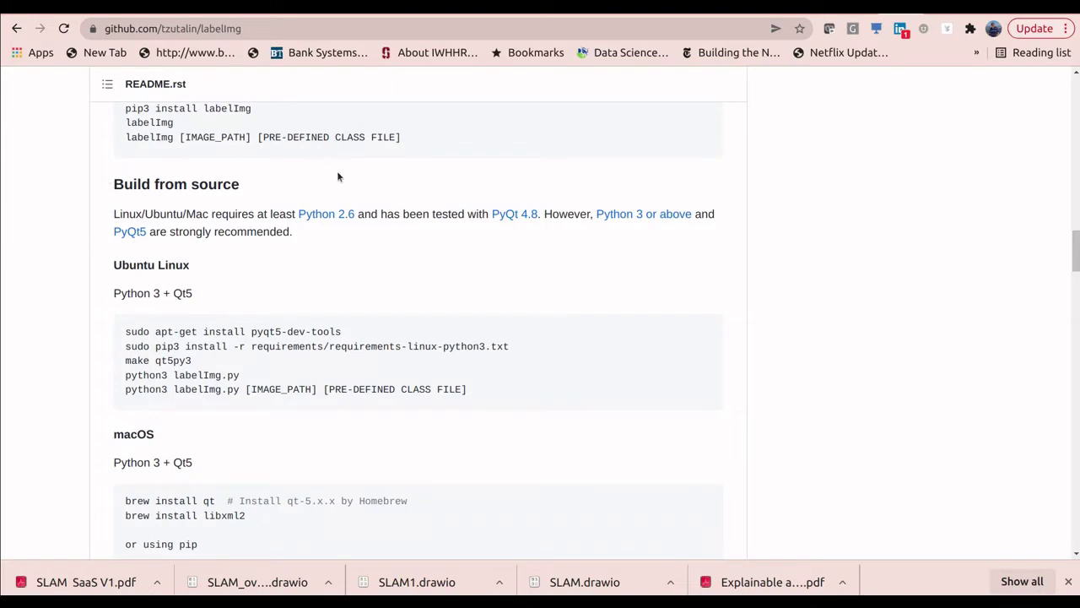
{"action": "scroll", "coordinate": [338, 173], "scroll_direction": "up", "scroll_amount": 3}
{"action": "scroll", "coordinate": [337, 176], "scroll_direction": "up", "scroll_amount": 6}
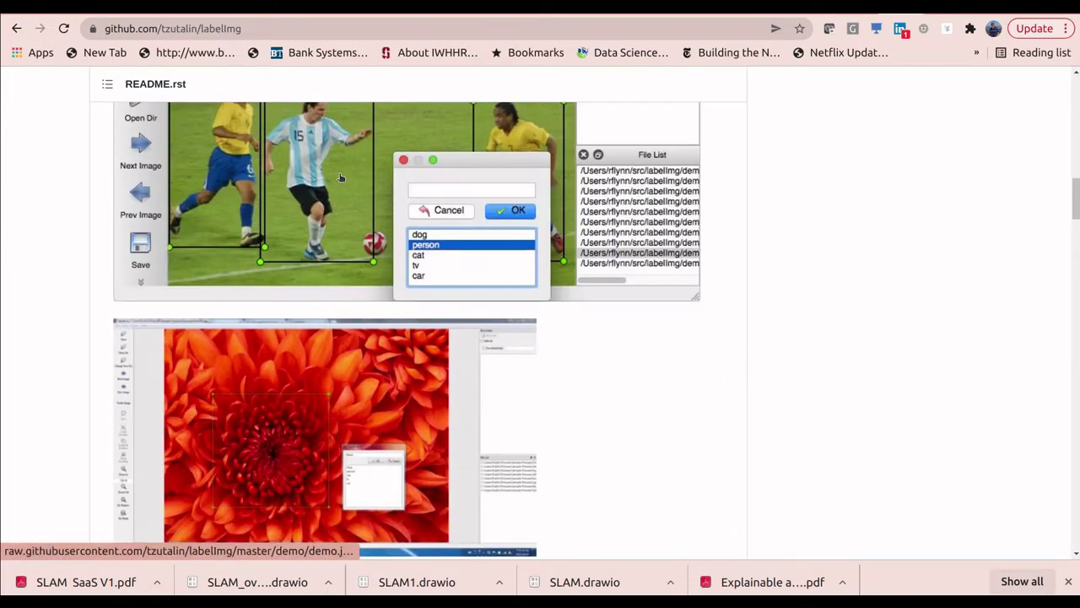
{"action": "scroll", "coordinate": [341, 177], "scroll_direction": "up", "scroll_amount": 1}
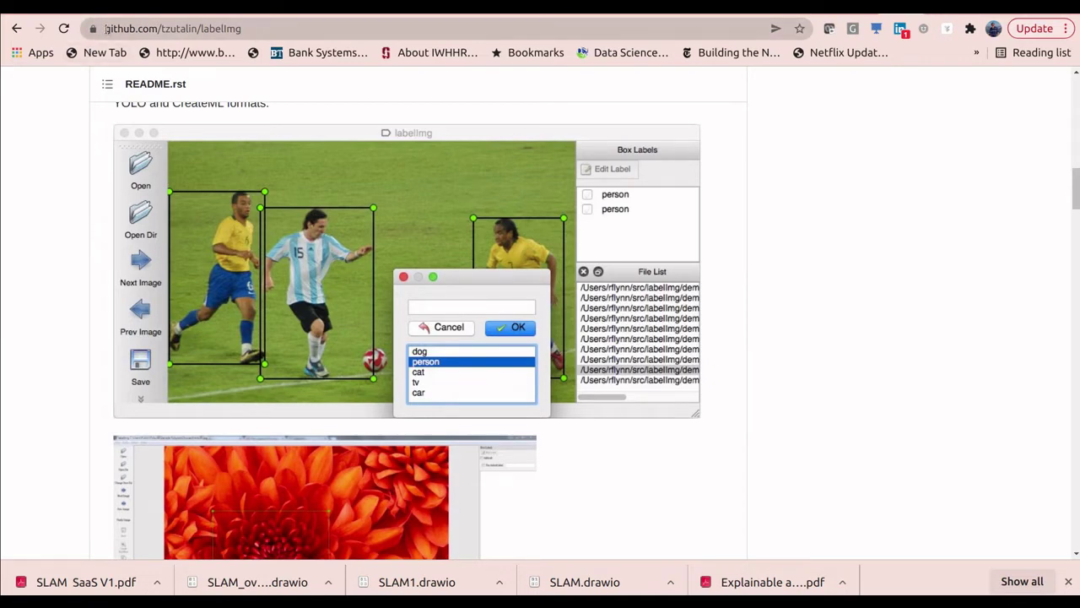
{"action": "scroll", "coordinate": [693, 213], "scroll_direction": "down", "scroll_amount": 8}
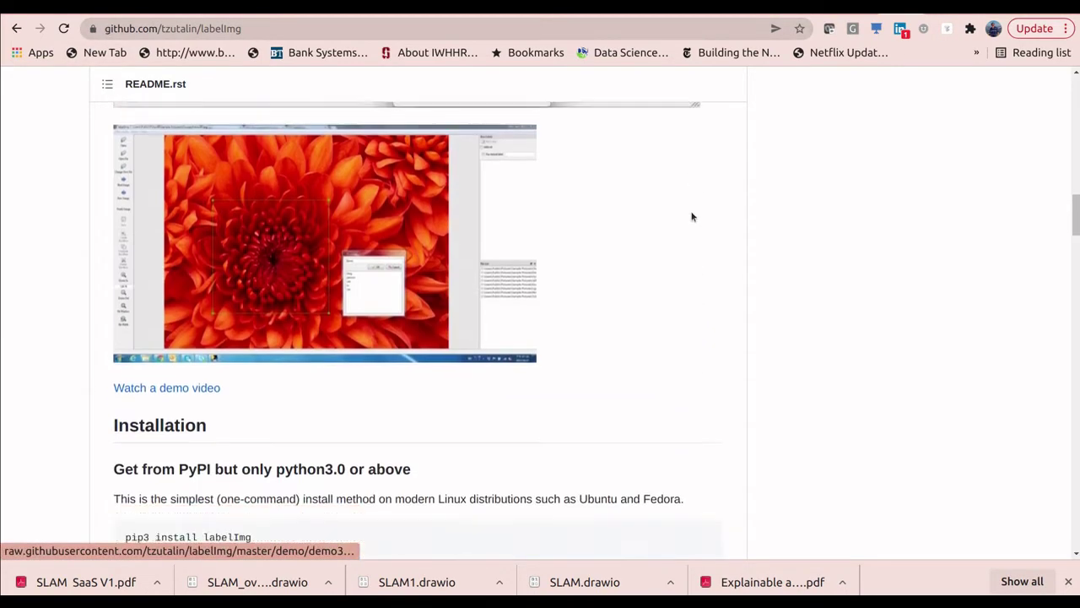
{"action": "scroll", "coordinate": [463, 346], "scroll_direction": "down", "scroll_amount": 10}
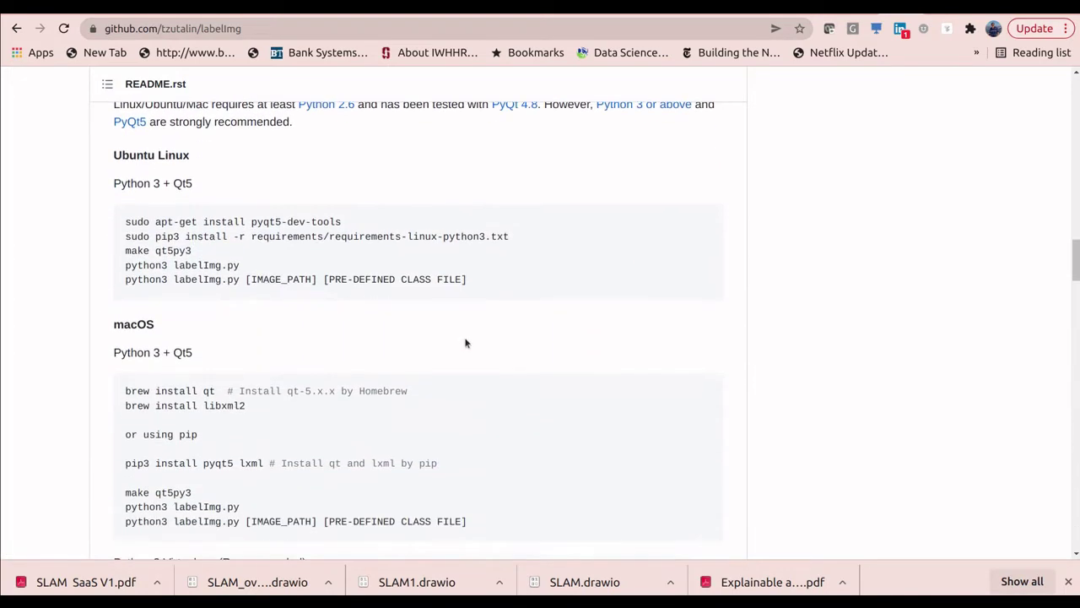
{"action": "scroll", "coordinate": [468, 341], "scroll_direction": "down", "scroll_amount": 3}
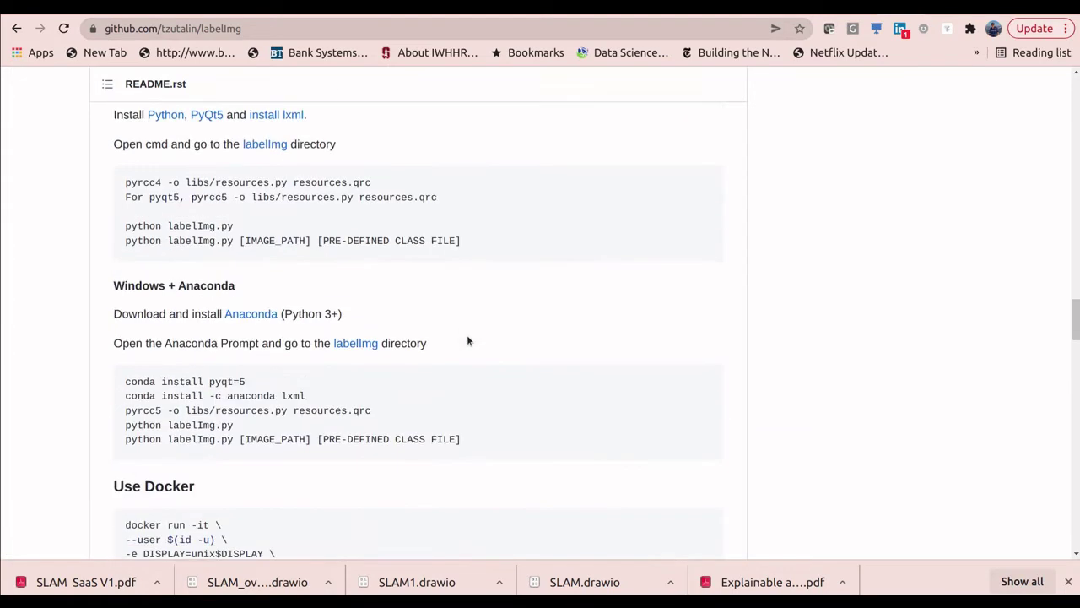
{"action": "scroll", "coordinate": [468, 340], "scroll_direction": "up", "scroll_amount": 4}
{"action": "scroll", "coordinate": [468, 340], "scroll_direction": "up", "scroll_amount": 10}
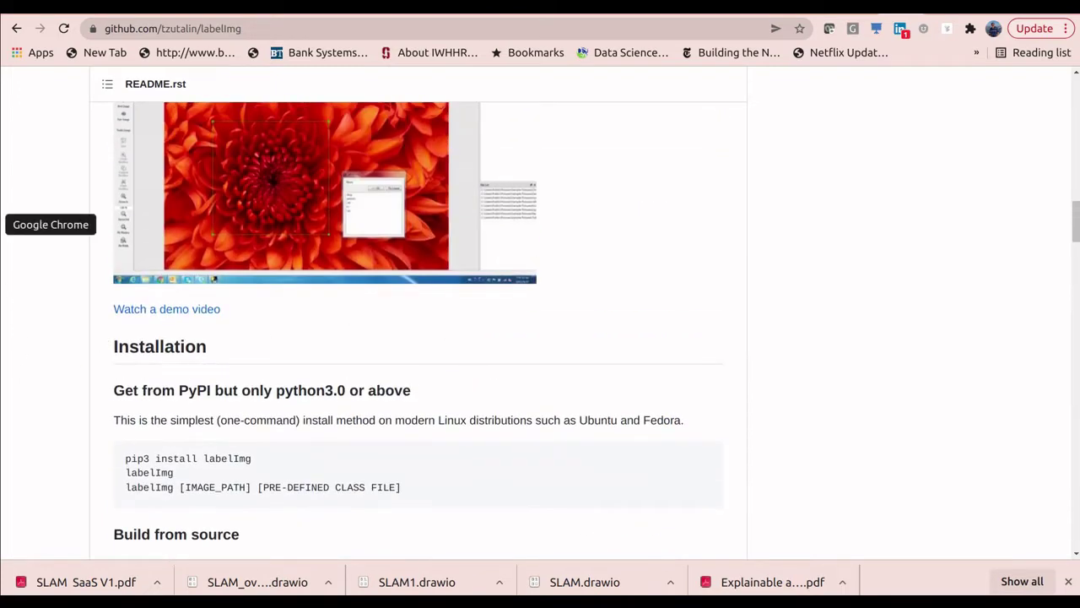
- Switch back to the terminal and launch the annotation tool with the command labelImg
{"action": "left_click", "coordinate": [5, 447]}
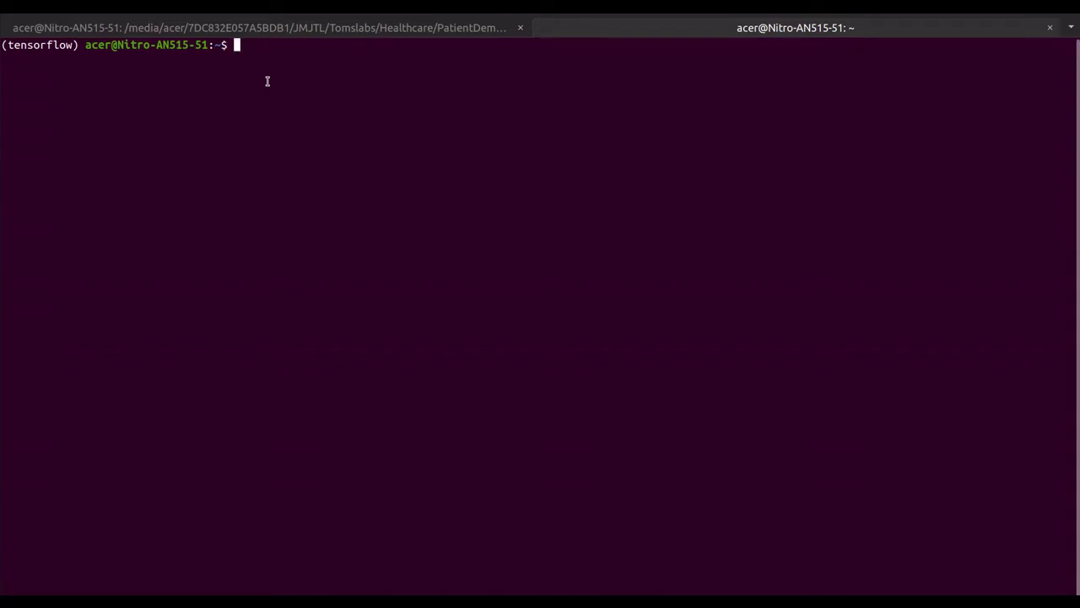
{"action": "type", "text": "labelImg"}
{"action": "key", "text": "Return"}
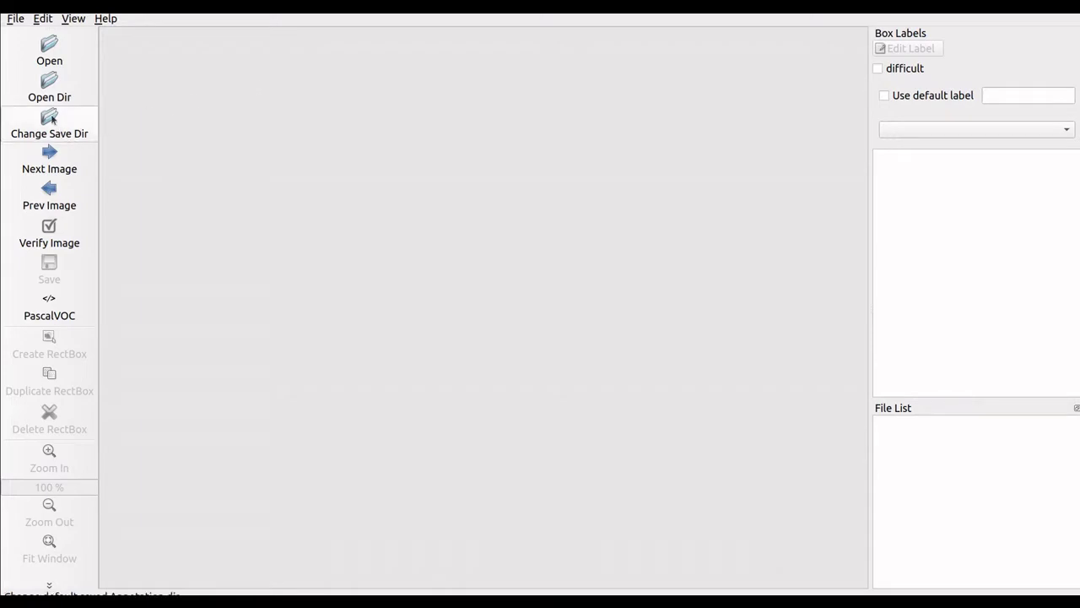
- Load the image directory Pothole/data/test and select the first image in it
{"action": "left_click", "coordinate": [50, 82]}
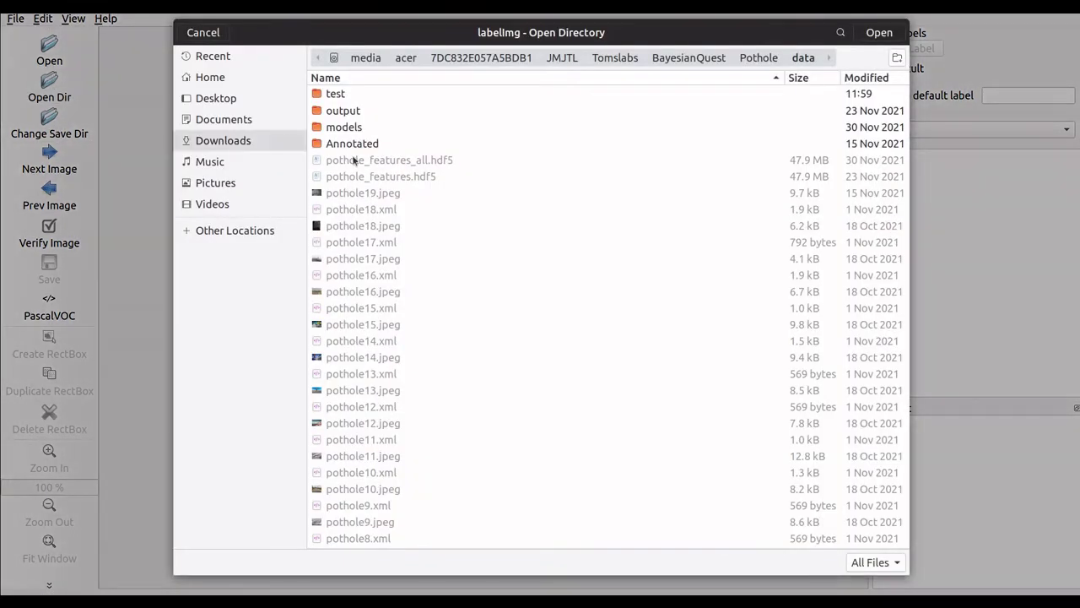
{"action": "double_click", "coordinate": [334, 94]}
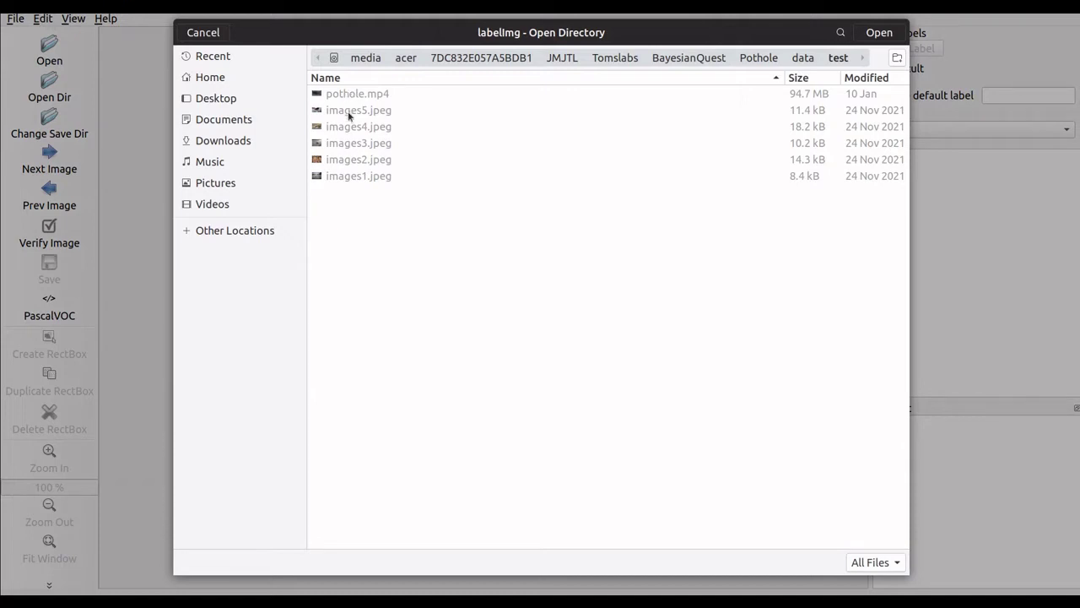
{"action": "left_click", "coordinate": [879, 32]}
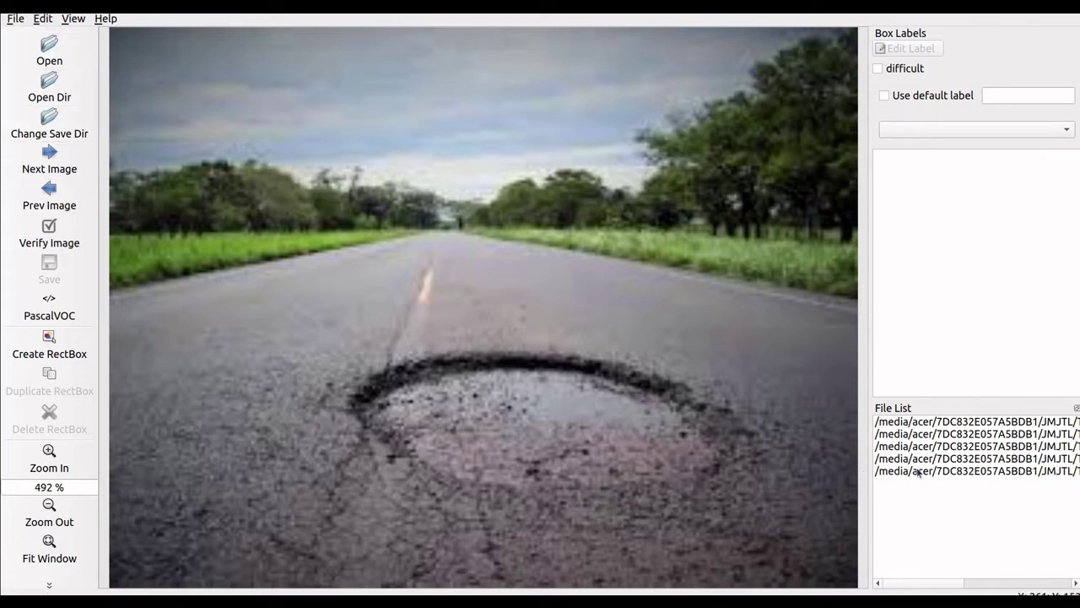
{"action": "left_click", "coordinate": [912, 425]}
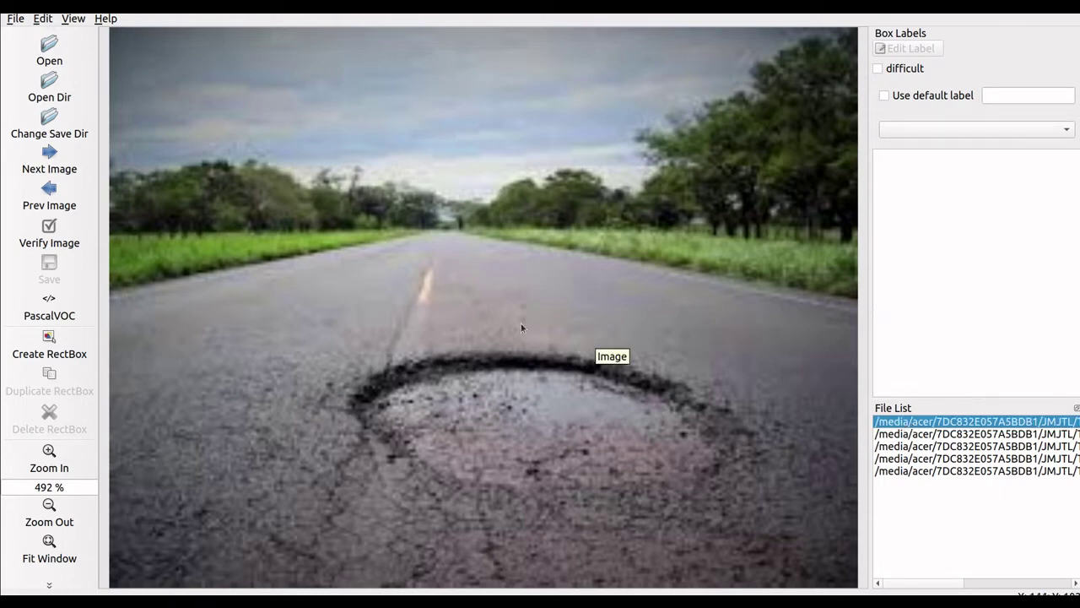
- Draw a bounding box around the large hole in the road's foreground and label it pothole
{"action": "left_click", "coordinate": [49, 339]}
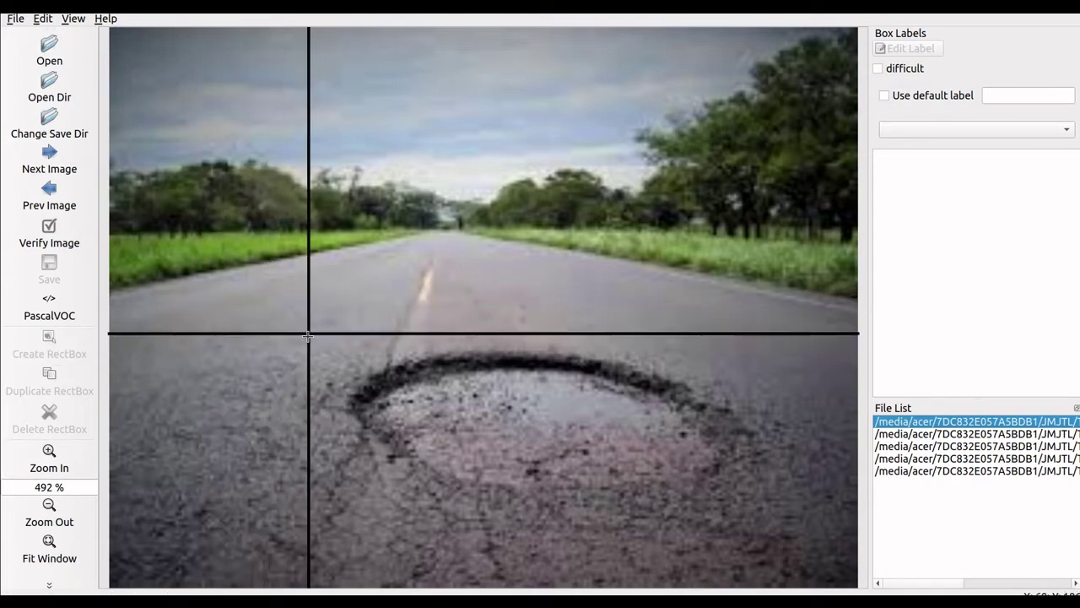
{"action": "mouse_move", "coordinate": [314, 314]}
{"action": "left_mouse_down"}
{"action": "mouse_move", "coordinate": [346, 357]}
{"action": "mouse_move", "coordinate": [571, 478]}
{"action": "mouse_move", "coordinate": [793, 528]}
{"action": "left_mouse_up"}
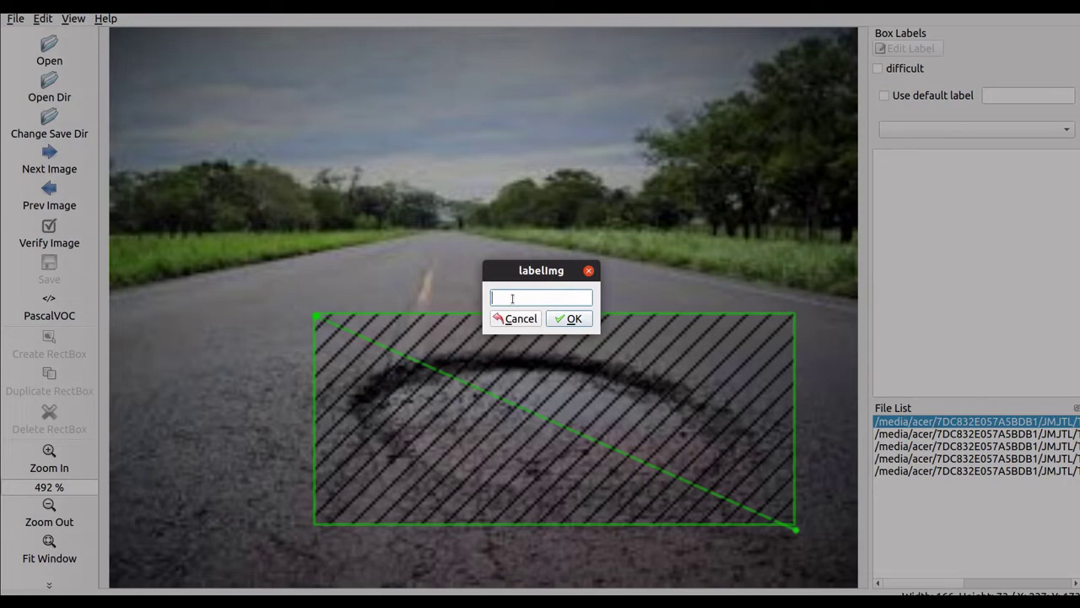
{"action": "type", "text": "pothole"}
{"action": "left_click", "coordinate": [574, 319]}
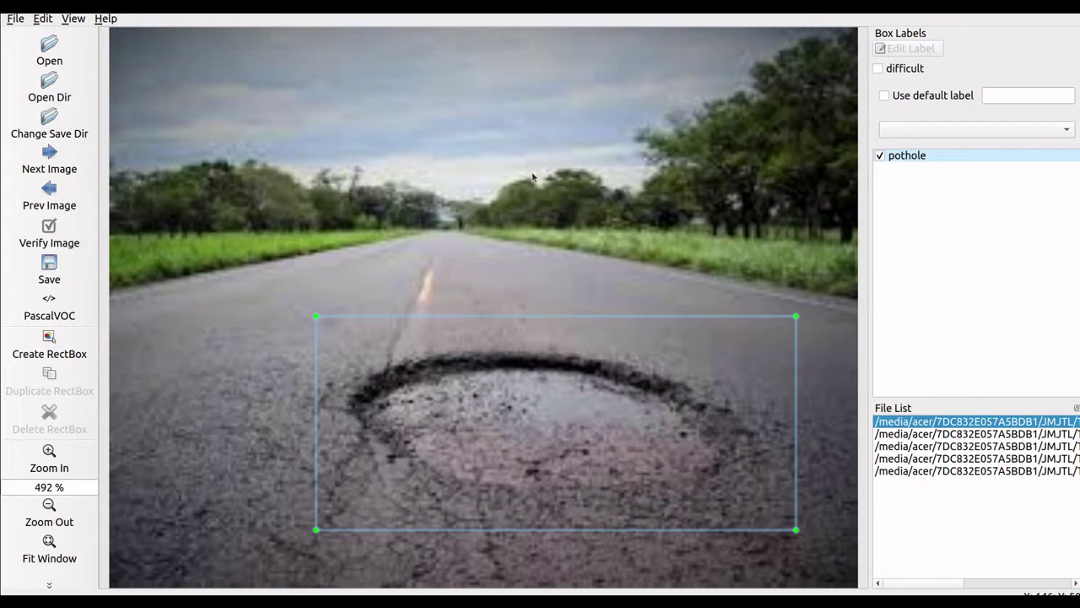
- Draw a bounding box around the distant trees just right of the road's far end and label it vegetation
{"action": "left_click", "coordinate": [48, 338]}
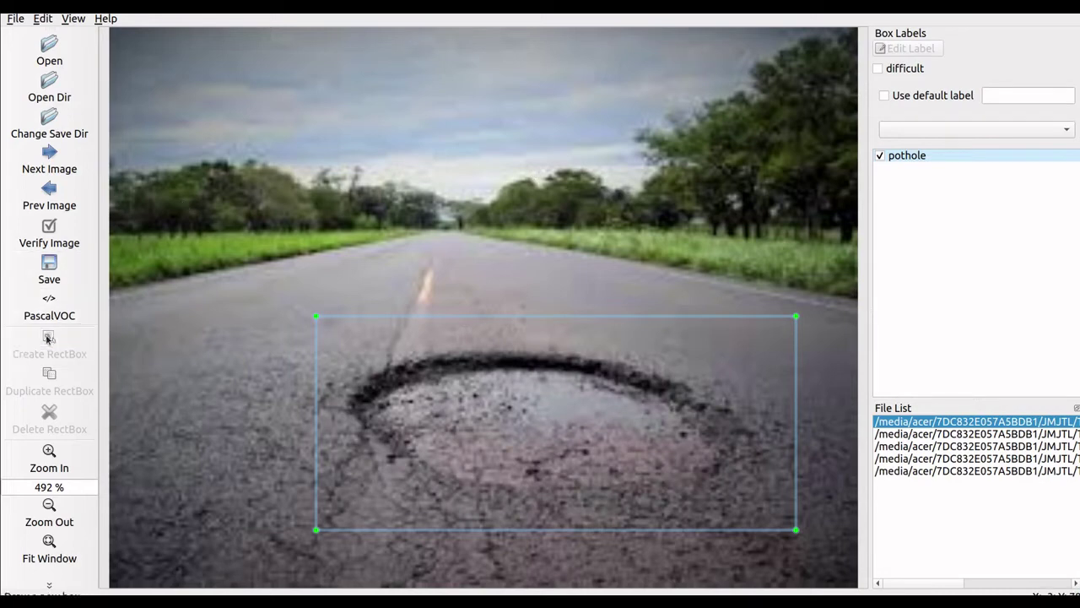
{"action": "mouse_move", "coordinate": [486, 164]}
{"action": "left_mouse_down"}
{"action": "mouse_move", "coordinate": [600, 222]}
{"action": "mouse_move", "coordinate": [646, 231]}
{"action": "left_mouse_up"}
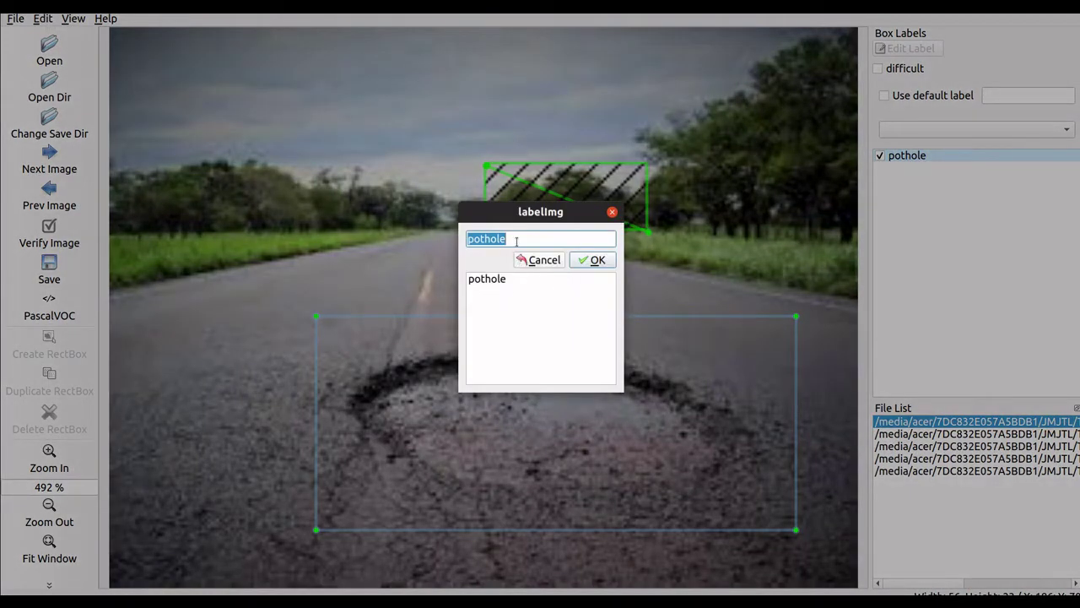
{"action": "type", "text": "ve"}
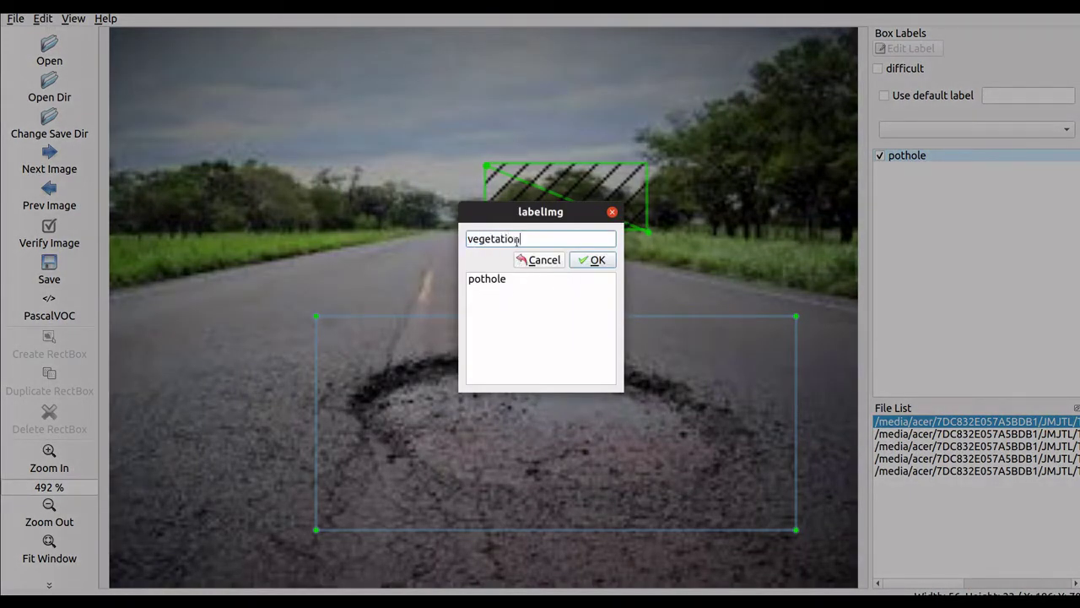
{"action": "type", "text": "getation"}
{"action": "left_click", "coordinate": [592, 260]}
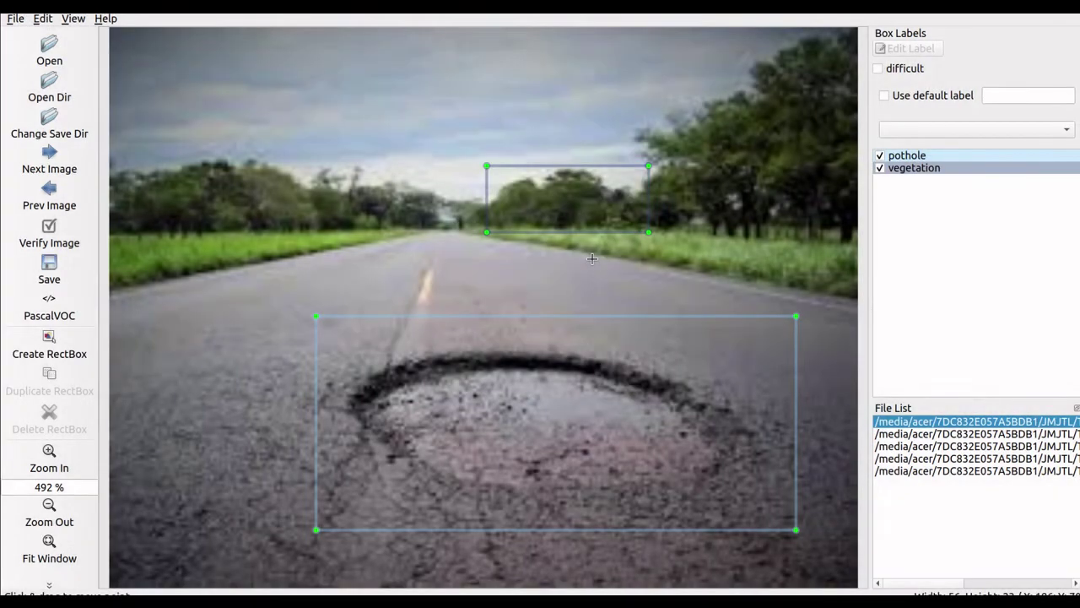
- Draw a bounding box around the large trees at the right edge of the image and label it tree
{"action": "left_click", "coordinate": [49, 347]}
{"action": "left_click_drag", "start_coordinate": [641, 115], "coordinate": [857, 229]}
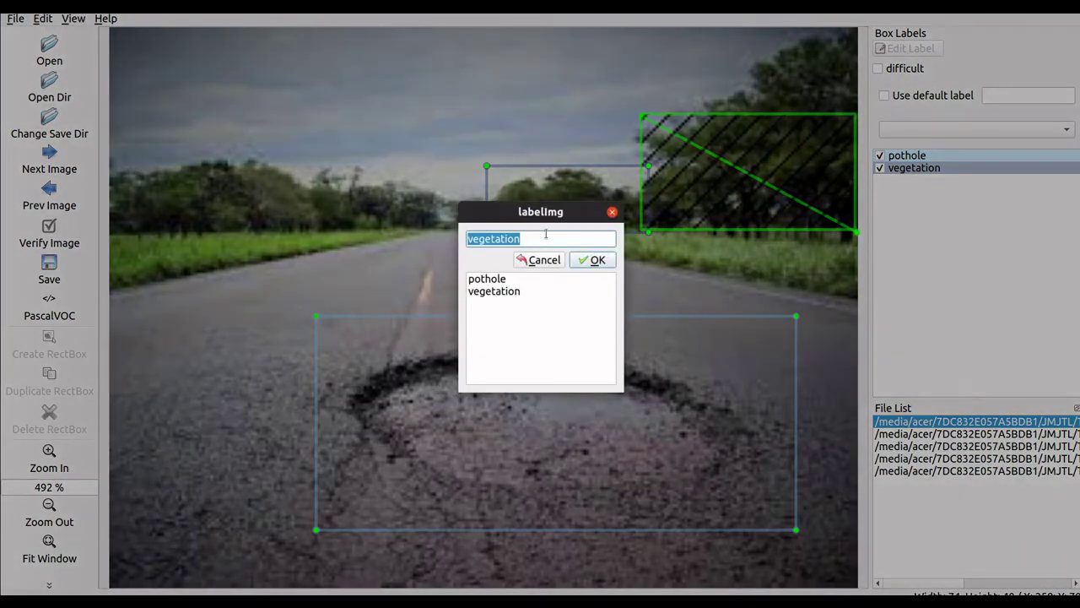
{"action": "type", "text": "tree"}
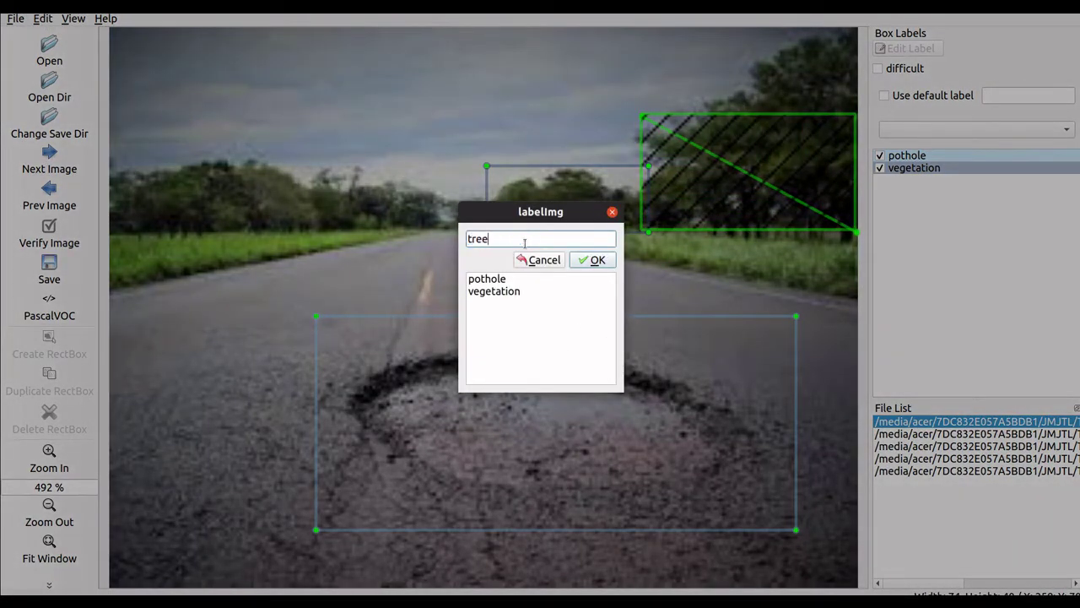
{"action": "left_click", "coordinate": [592, 260]}
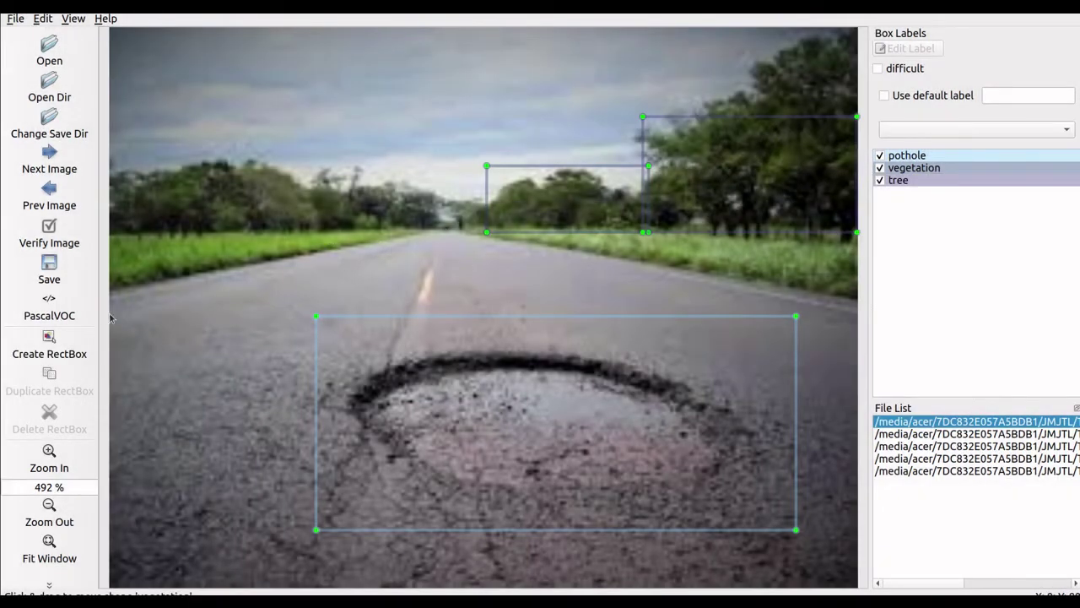
- Draw a bounding box around the undamaged road surface above the pothole box and label it normal road
{"action": "left_click", "coordinate": [56, 345]}
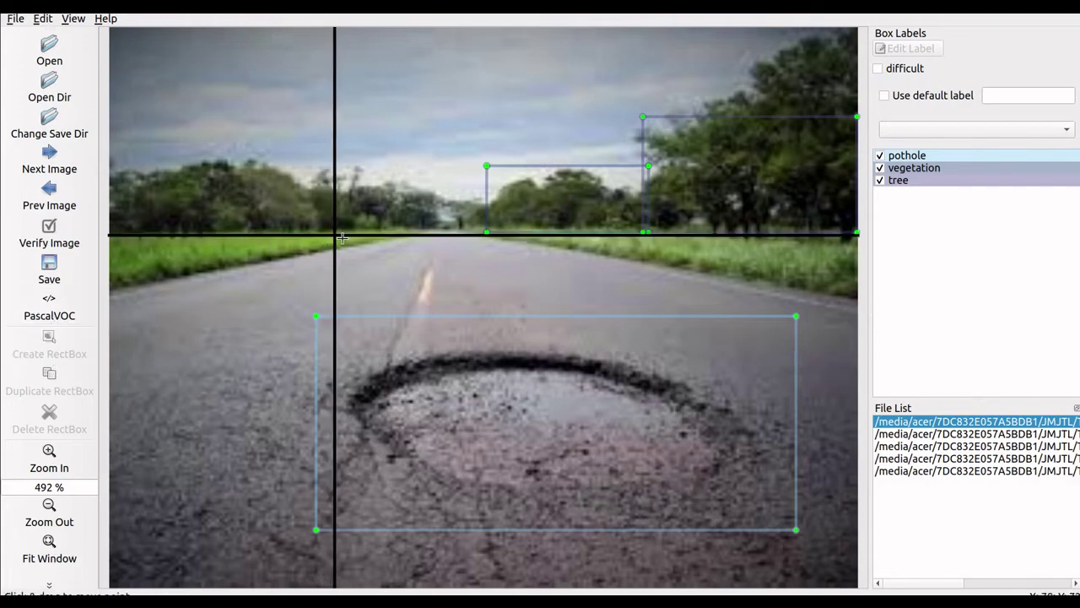
{"action": "mouse_move", "coordinate": [368, 228]}
{"action": "left_mouse_down"}
{"action": "mouse_move", "coordinate": [484, 291]}
{"action": "mouse_move", "coordinate": [583, 291]}
{"action": "mouse_move", "coordinate": [651, 308]}
{"action": "left_mouse_up"}
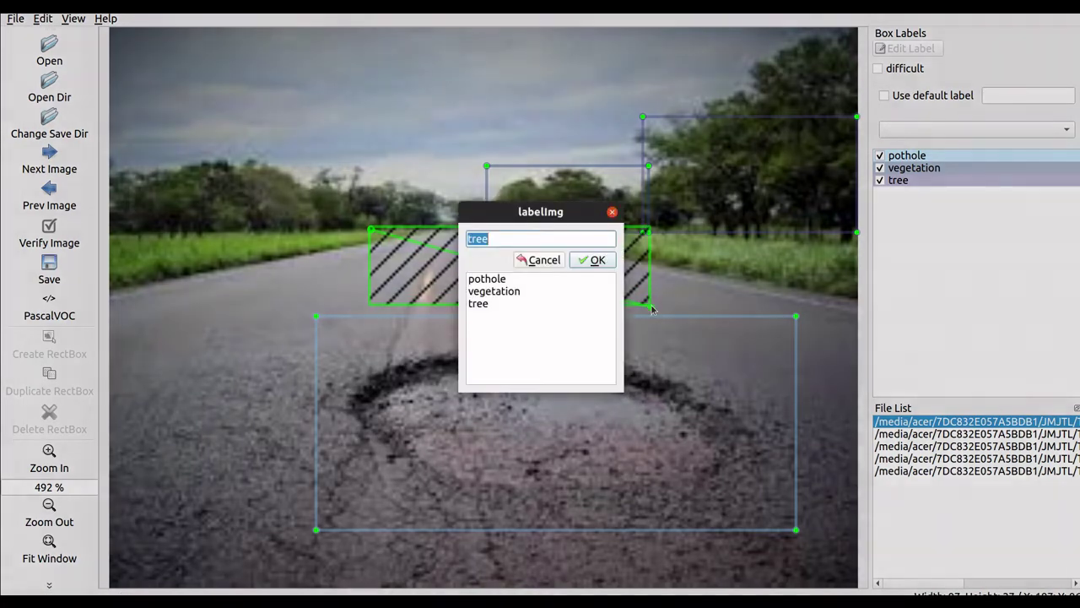
{"action": "type", "text": "norm"}
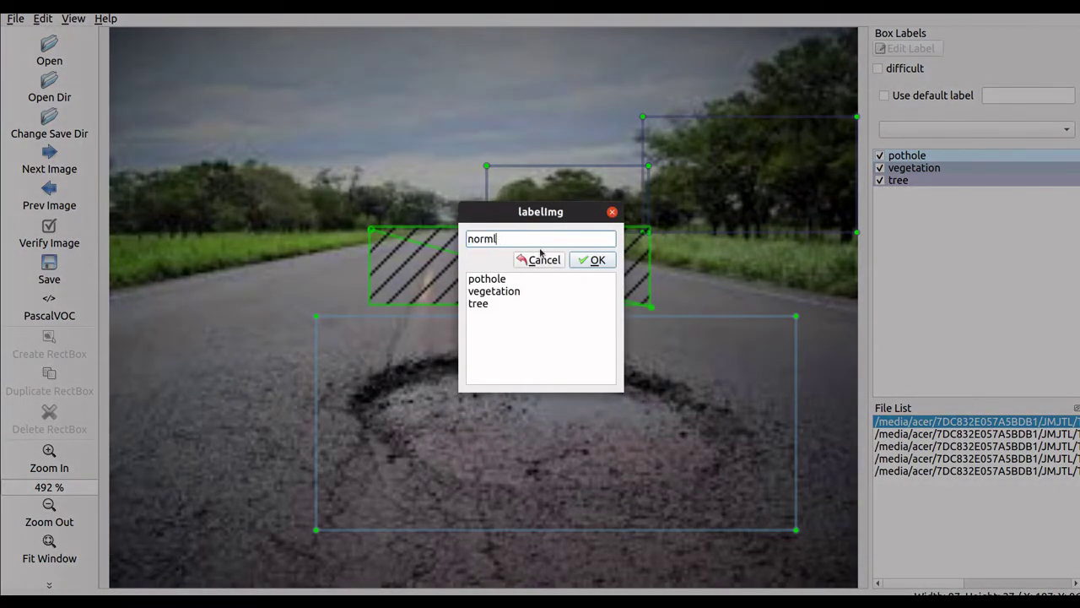
{"action": "type", "text": "al road"}
{"action": "left_click", "coordinate": [584, 260]}
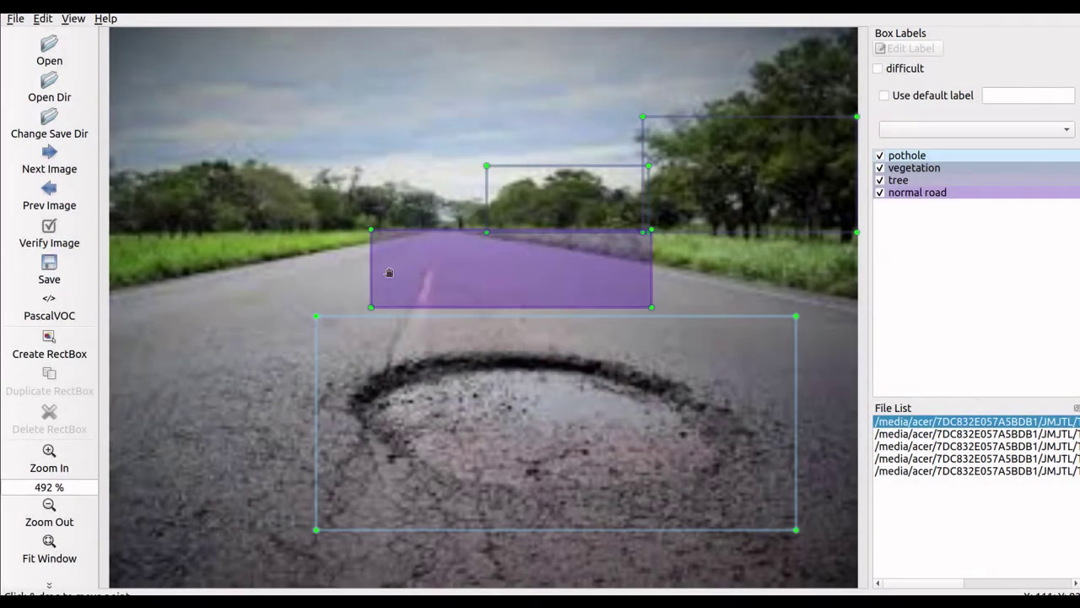
- Box the trees left of the road with the existing label vegetation, and save the annotations as images1 in the test folder
{"action": "left_click", "coordinate": [48, 340]}
{"action": "left_click_drag", "start_coordinate": [128, 161], "coordinate": [335, 228]}
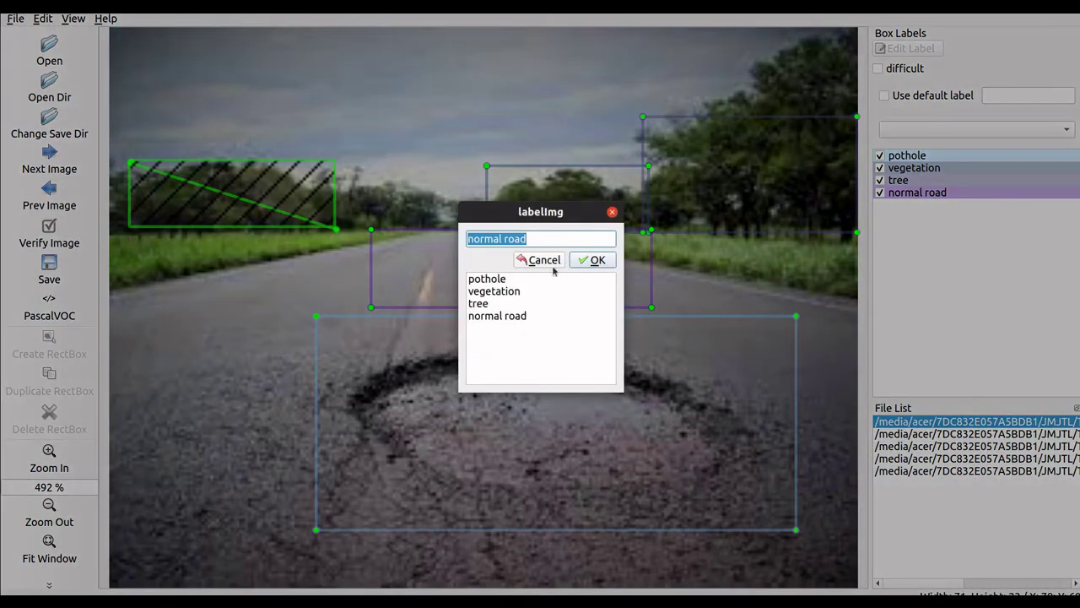
{"action": "left_click", "coordinate": [513, 292]}
{"action": "left_click", "coordinate": [595, 262]}
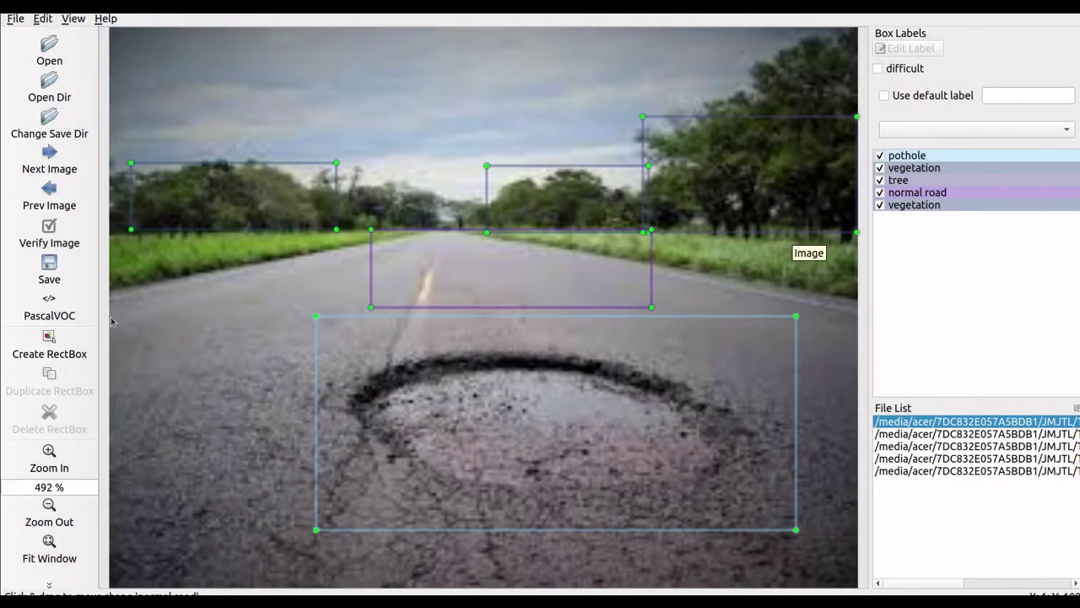
{"action": "left_click", "coordinate": [48, 267]}
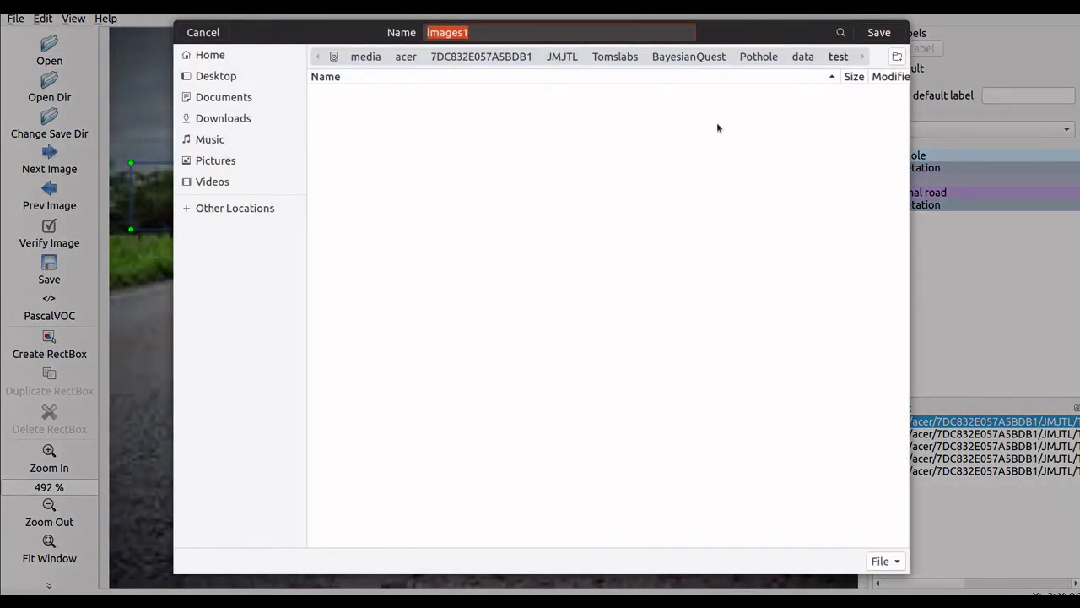
{"action": "left_click", "coordinate": [877, 34]}
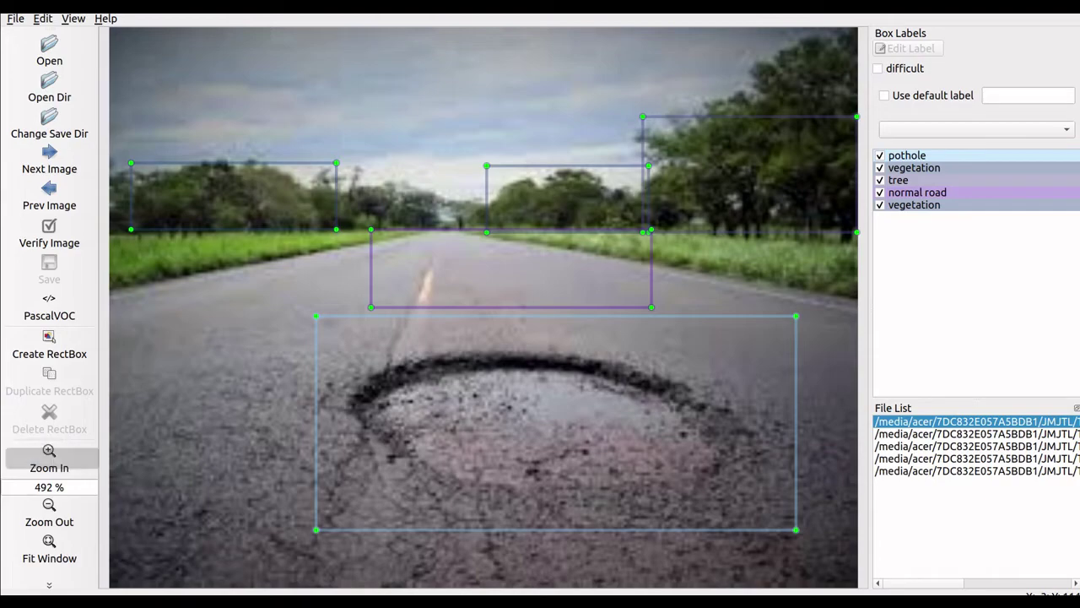
- Switch to the file manager and browse through the JMJTL and Tomslabs folders to the BayesianQuest folder
{"action": "left_click", "coordinate": [49, 84]}
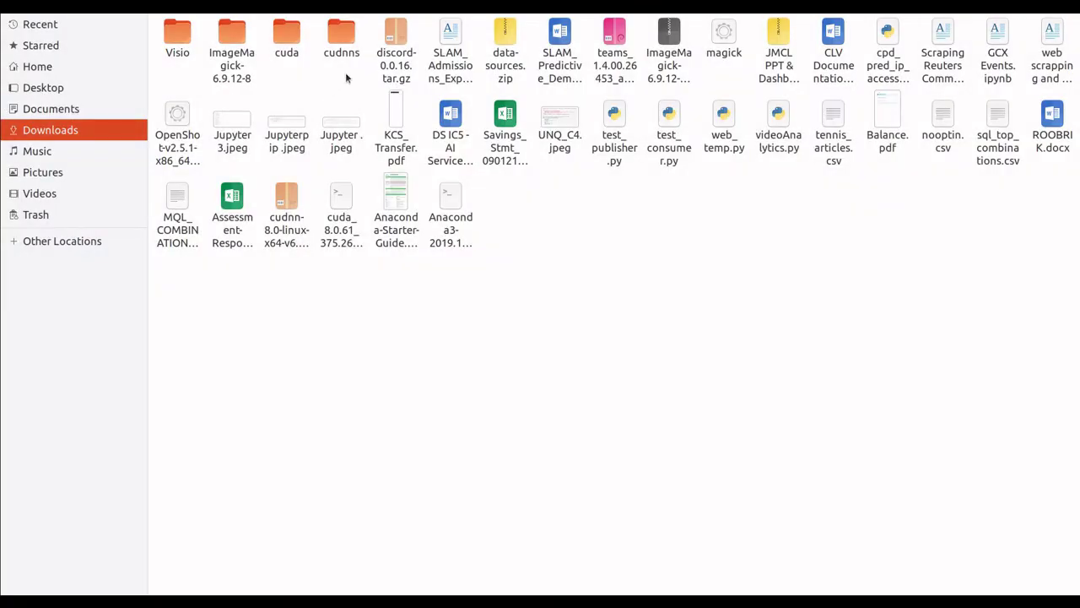
{"action": "left_click", "coordinate": [65, 242]}
{"action": "left_click", "coordinate": [215, 79]}
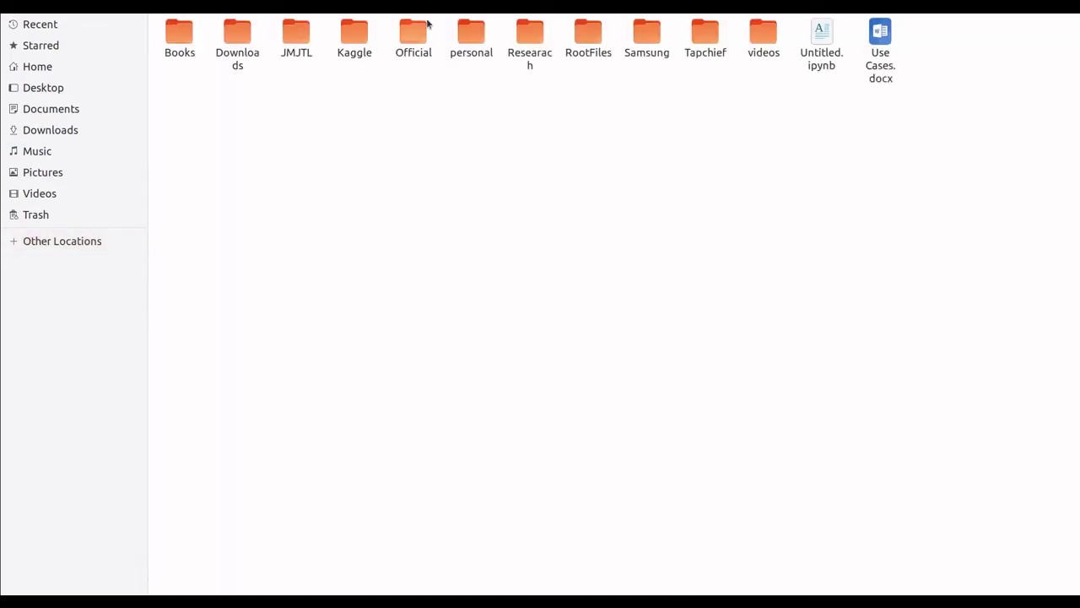
{"action": "double_click", "coordinate": [294, 34]}
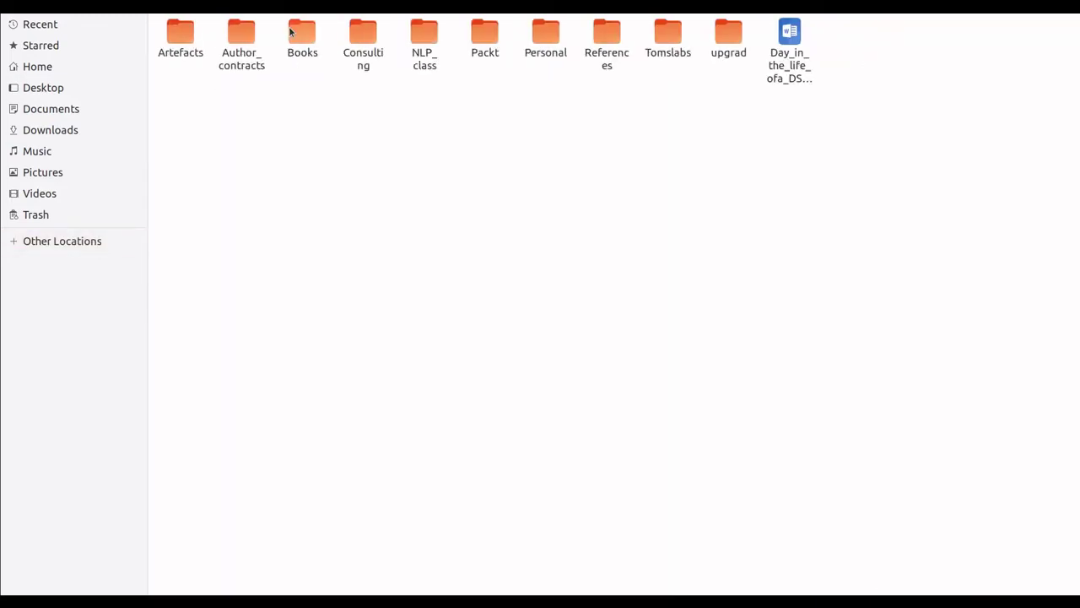
{"action": "left_click", "coordinate": [677, 28]}
{"action": "double_click", "coordinate": [677, 28]}
{"action": "double_click", "coordinate": [342, 37]}
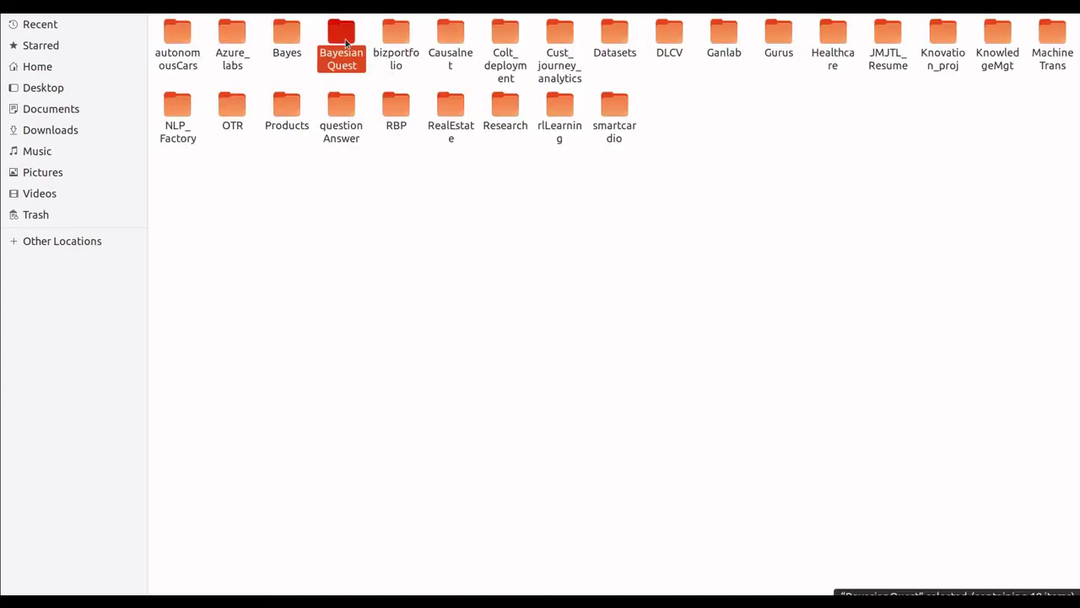
- Go from the Pothole folder into its data folder's test subfolder and open the saved annotation file images1.xml
{"action": "double_click", "coordinate": [397, 51]}
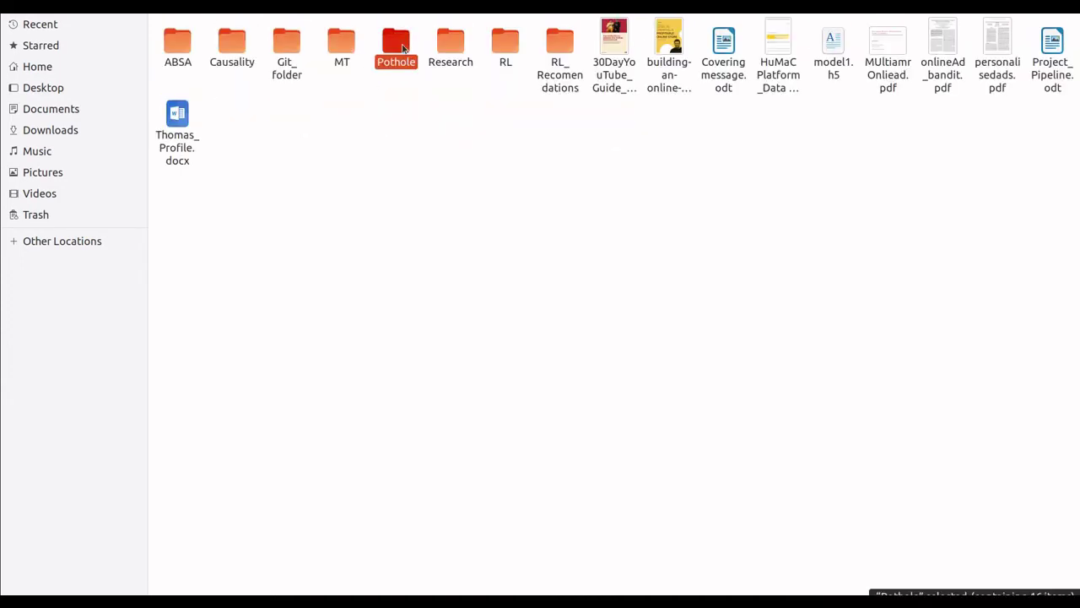
{"action": "double_click", "coordinate": [176, 48]}
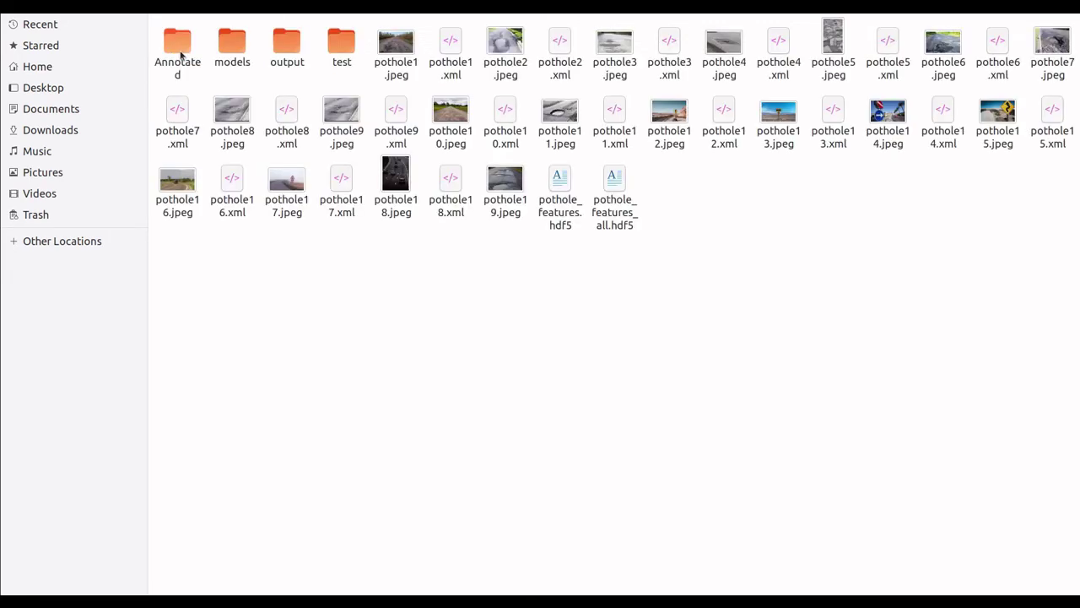
{"action": "double_click", "coordinate": [337, 49]}
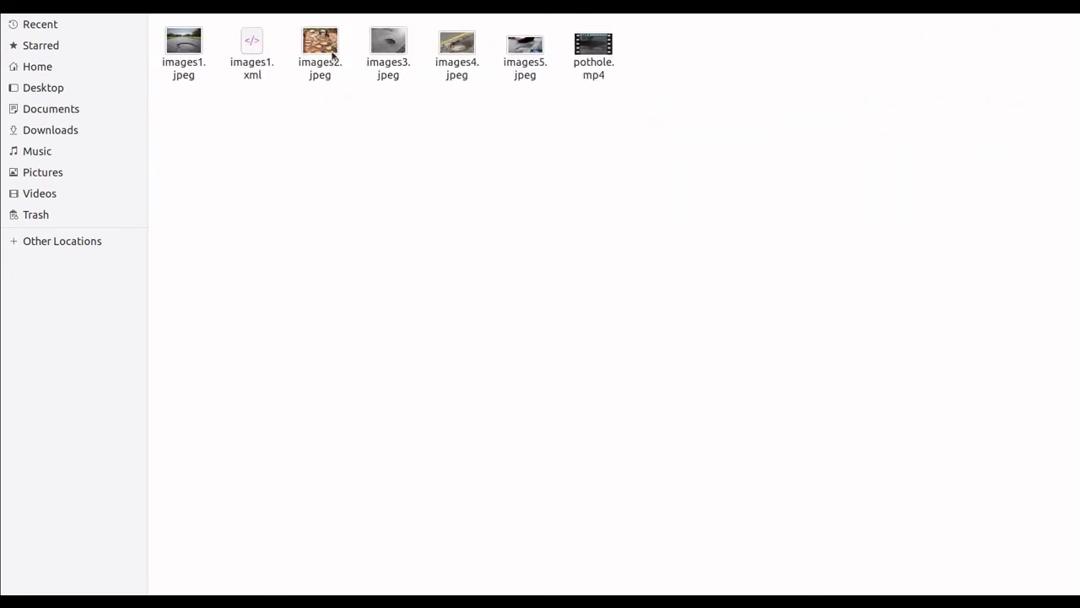
{"action": "left_click", "coordinate": [247, 45]}
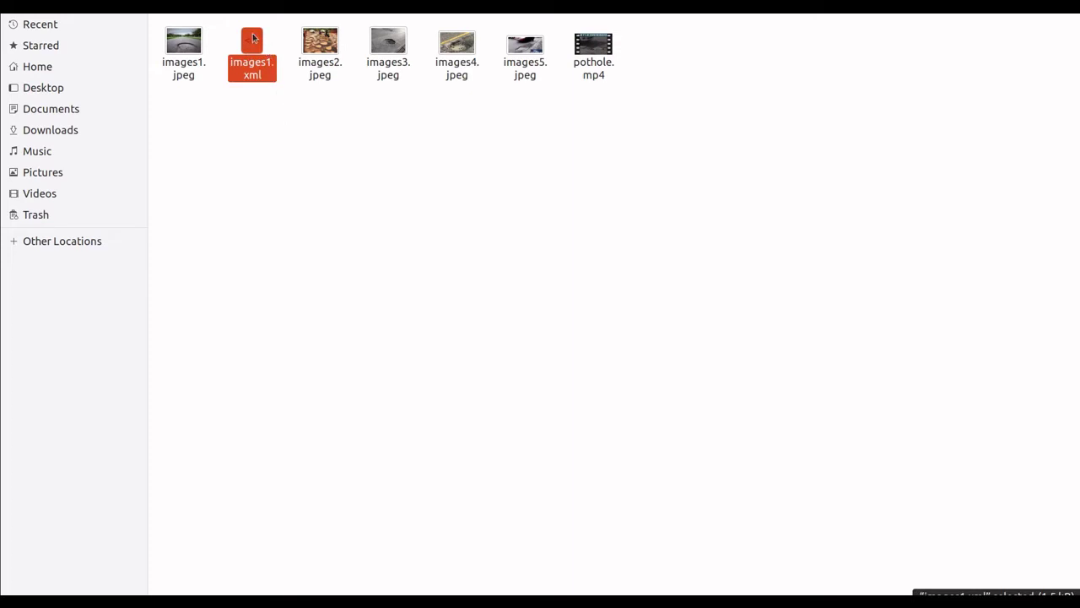
{"action": "double_click", "coordinate": [249, 42]}
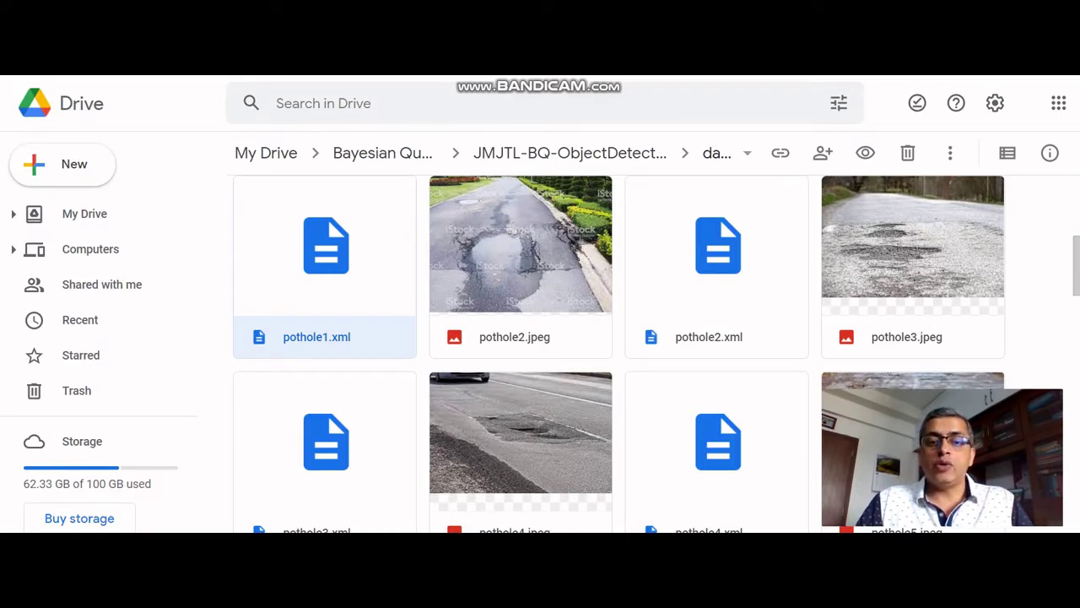
- Look through the pothole images and their matching XML annotation files in the Google Drive data folder
{"action": "scroll", "coordinate": [618, 352], "scroll_direction": "down", "scroll_amount": 7}
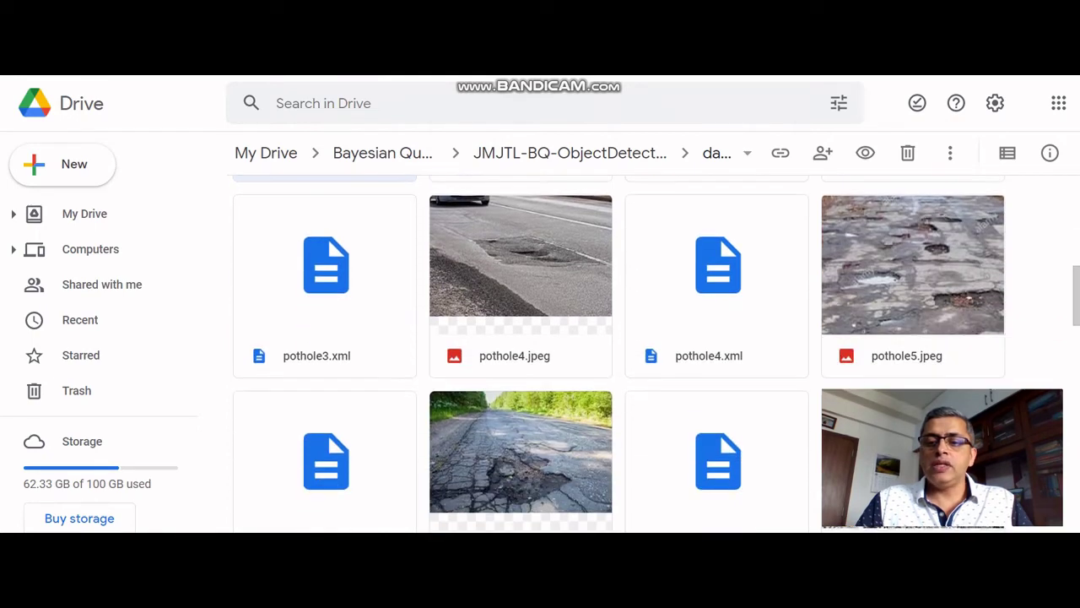
{"action": "scroll", "coordinate": [619, 352], "scroll_direction": "down", "scroll_amount": 10}
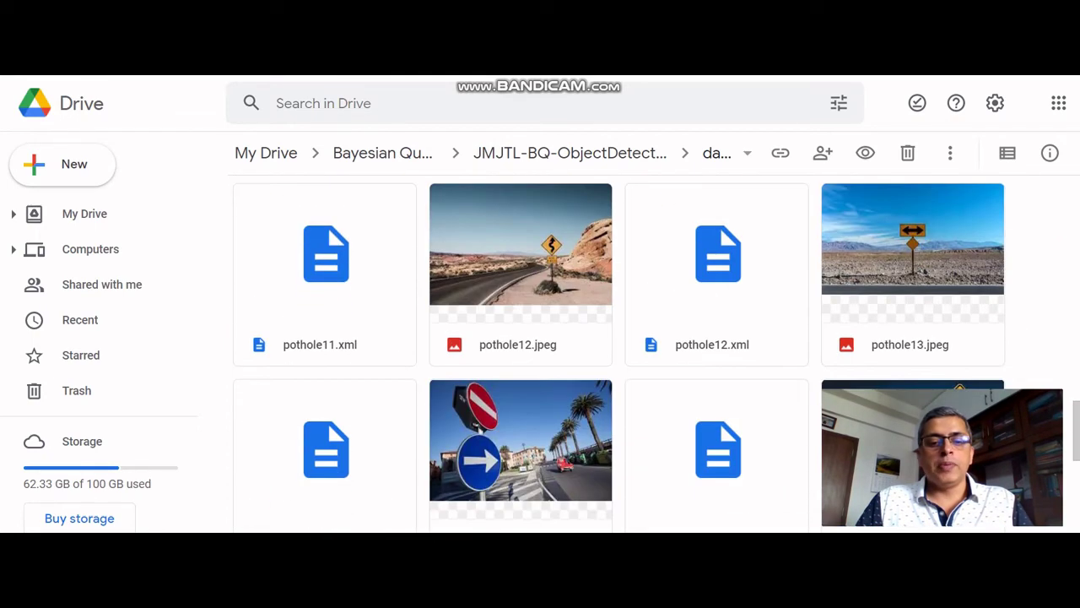
{"action": "scroll", "coordinate": [619, 352], "scroll_direction": "up", "scroll_amount": 14}
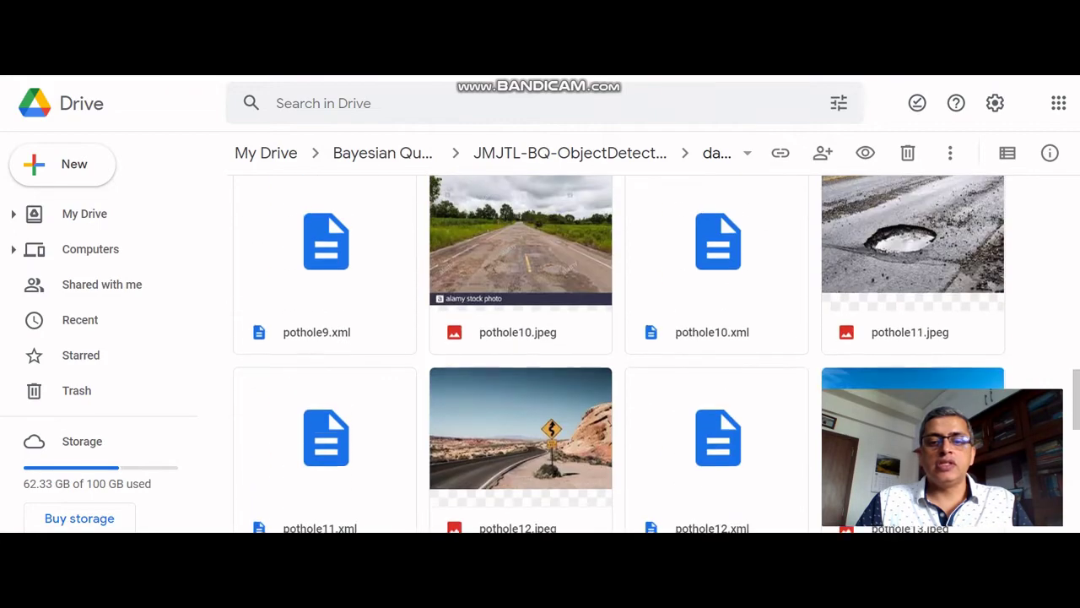
{"action": "scroll", "coordinate": [619, 352], "scroll_direction": "up", "scroll_amount": 3}
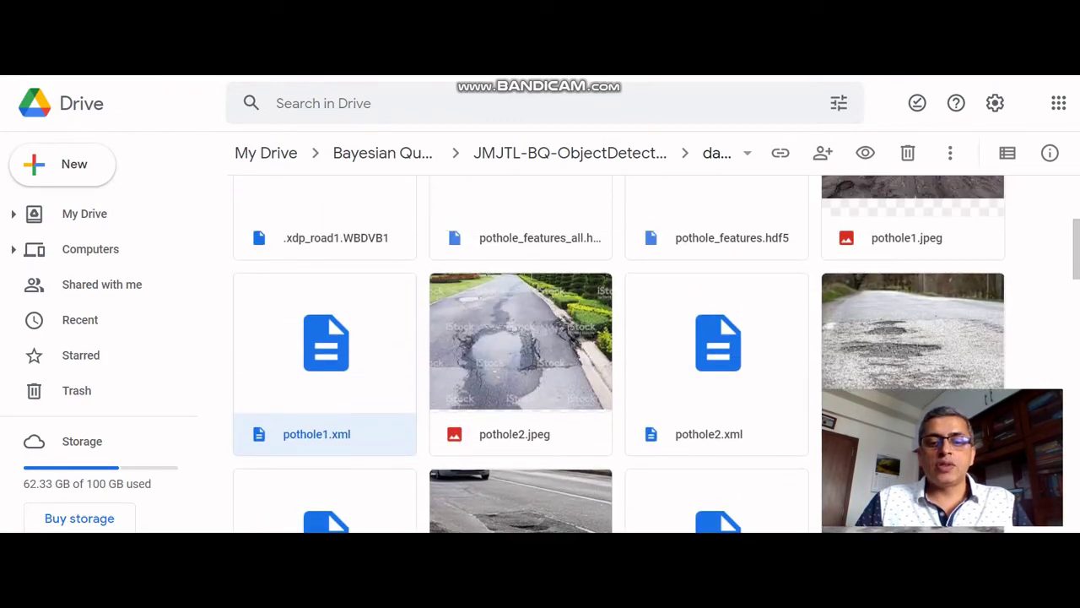
{"action": "scroll", "coordinate": [618, 352], "scroll_direction": "up", "scroll_amount": 2}
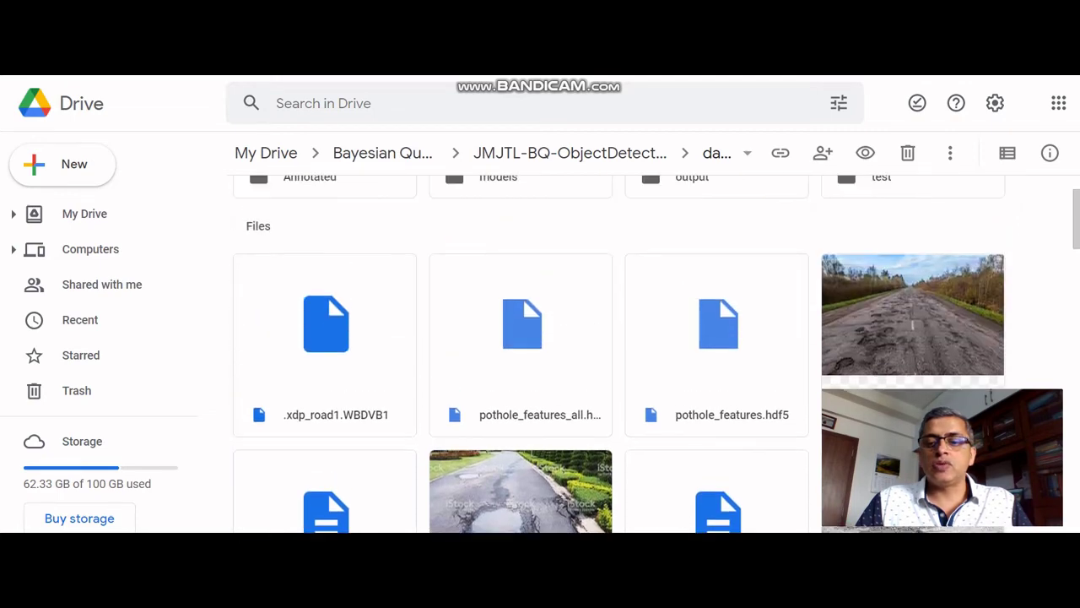
{"action": "scroll", "coordinate": [618, 352], "scroll_direction": "down", "scroll_amount": 1}
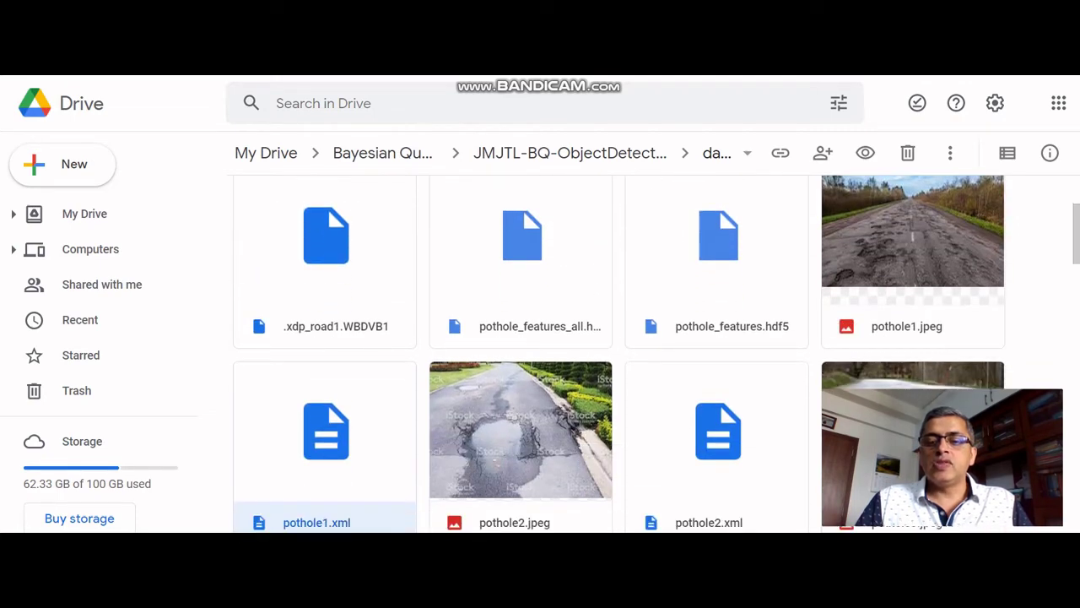
{"action": "scroll", "coordinate": [619, 352], "scroll_direction": "down", "scroll_amount": 2}
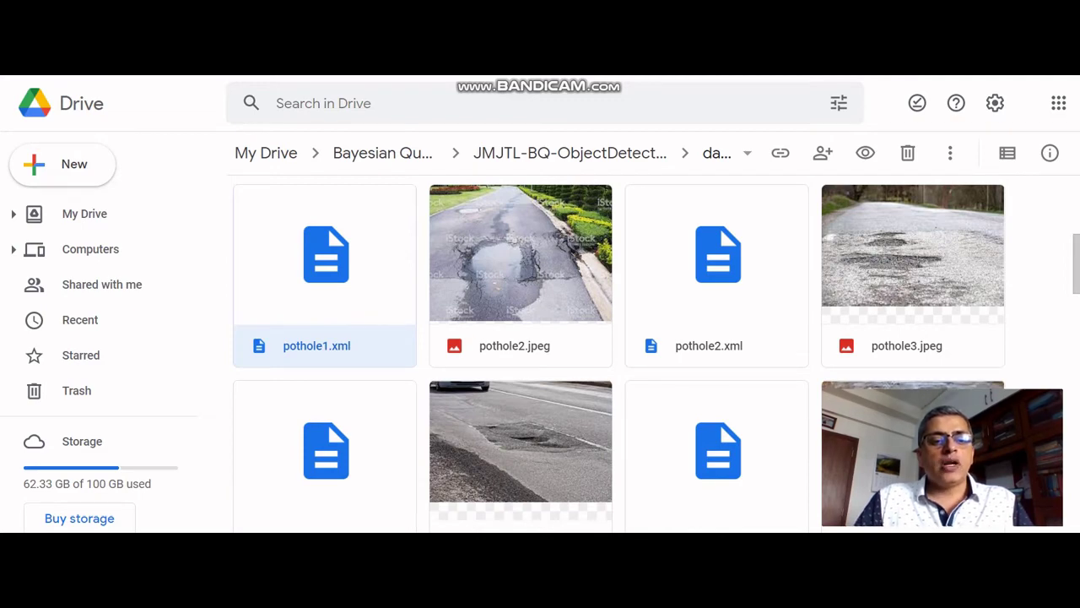
- Open pothole1.xml and highlight the annotated image's file name and its width, height and depth entries
{"action": "key", "text": "Return"}
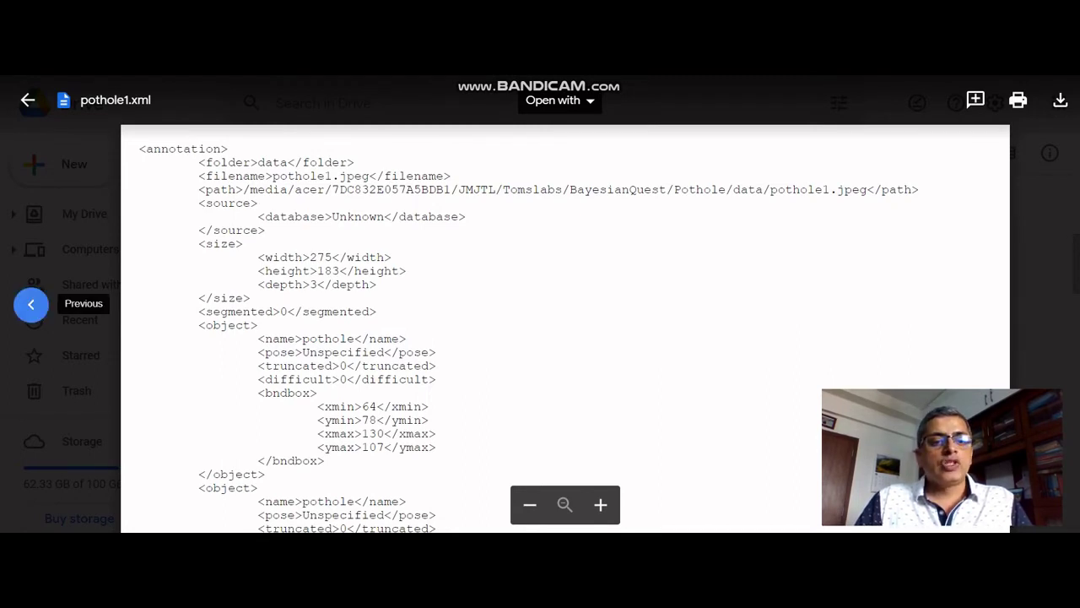
{"action": "double_click", "coordinate": [302, 176]}
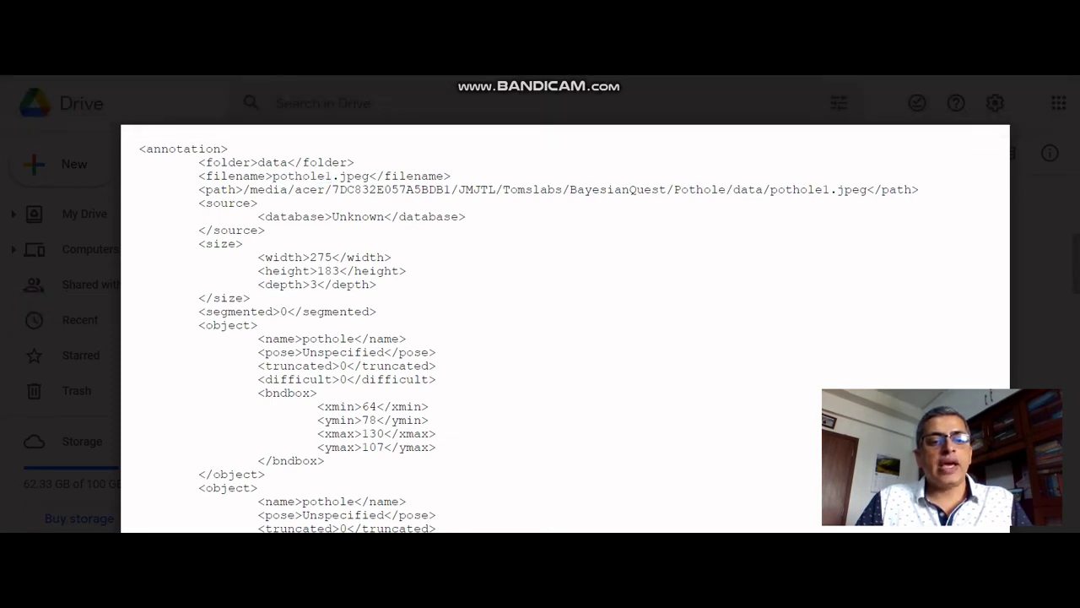
{"action": "left_click_drag", "start_coordinate": [258, 256], "coordinate": [376, 284]}
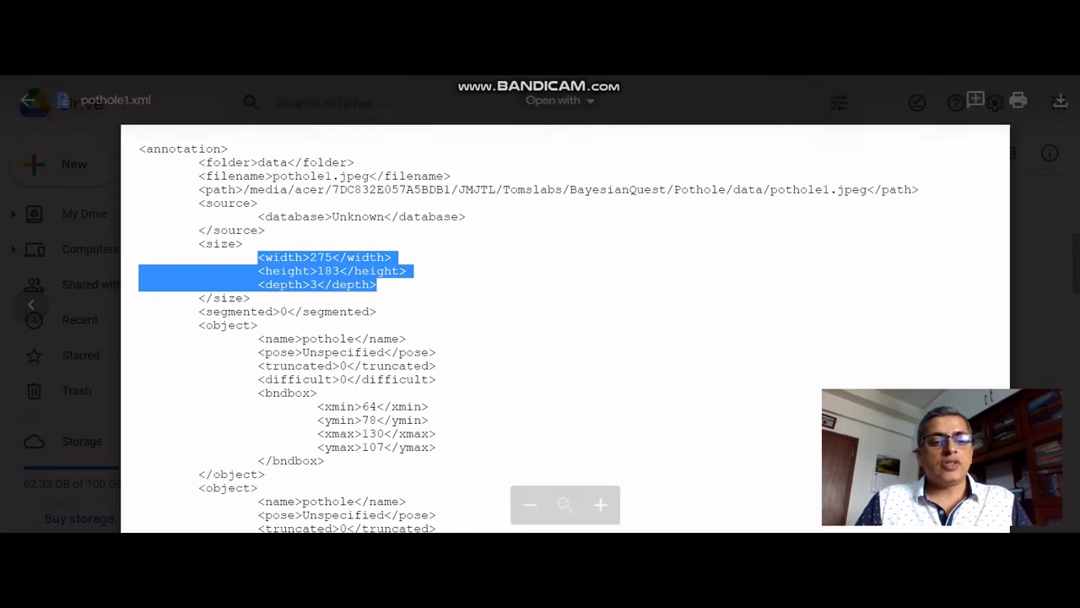
- Examine the first object entry in pothole1.xml, highlighting its label and its xmin, ymin, xmax and ymax coordinates
{"action": "scroll", "coordinate": [566, 329], "scroll_direction": "down", "scroll_amount": 2}
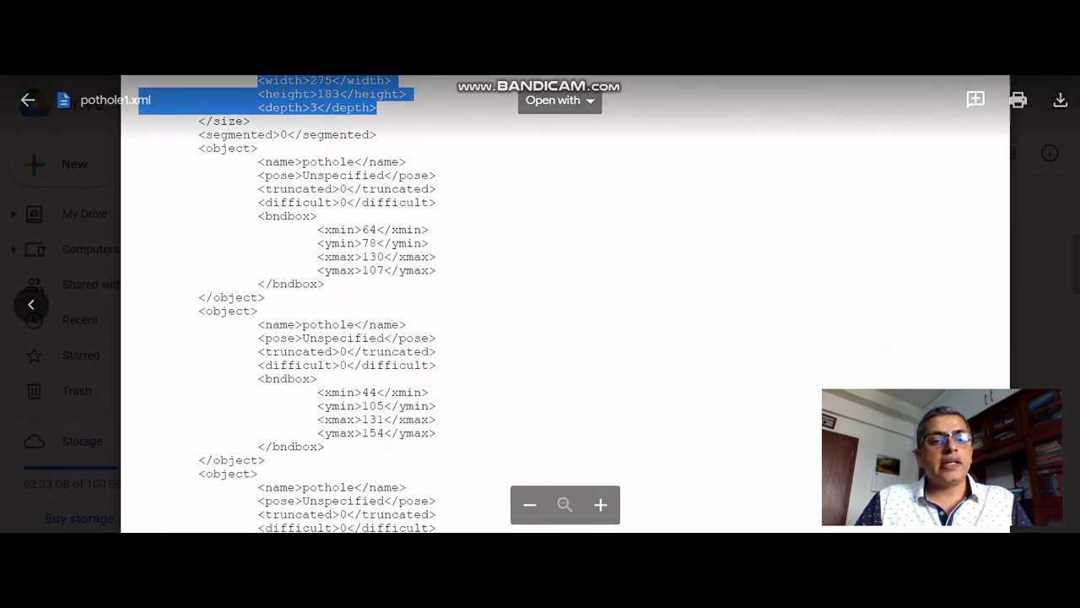
{"action": "double_click", "coordinate": [228, 148]}
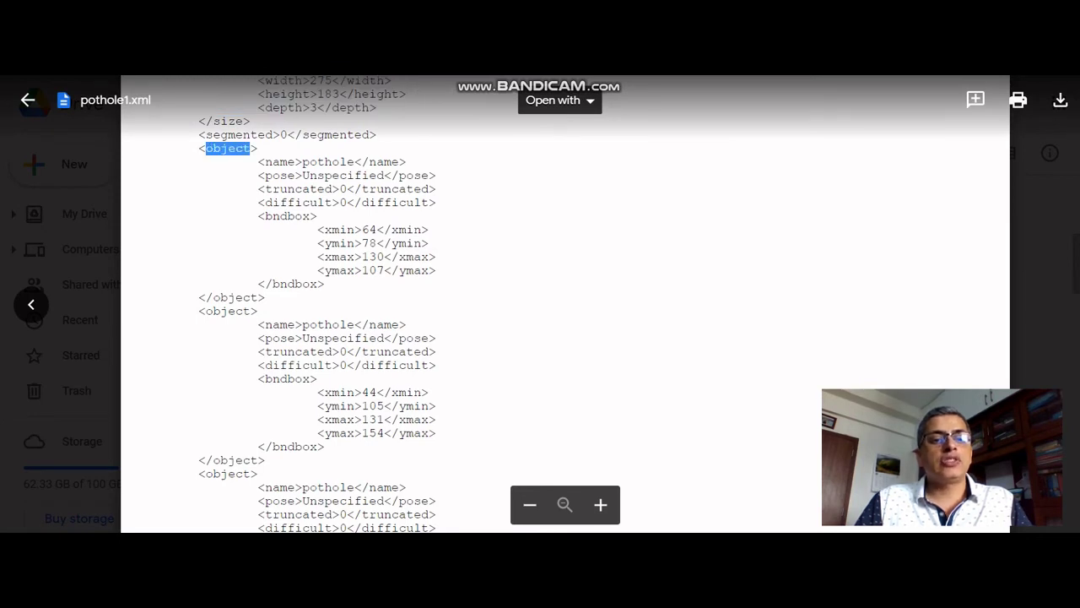
{"action": "double_click", "coordinate": [327, 161]}
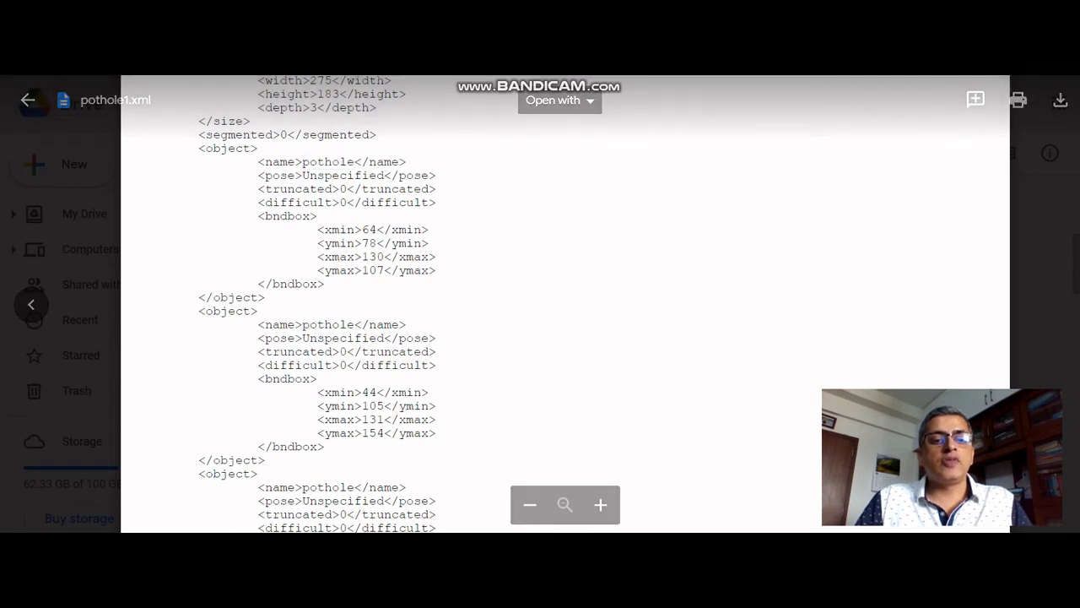
{"action": "left_click_drag", "start_coordinate": [318, 230], "coordinate": [436, 270]}
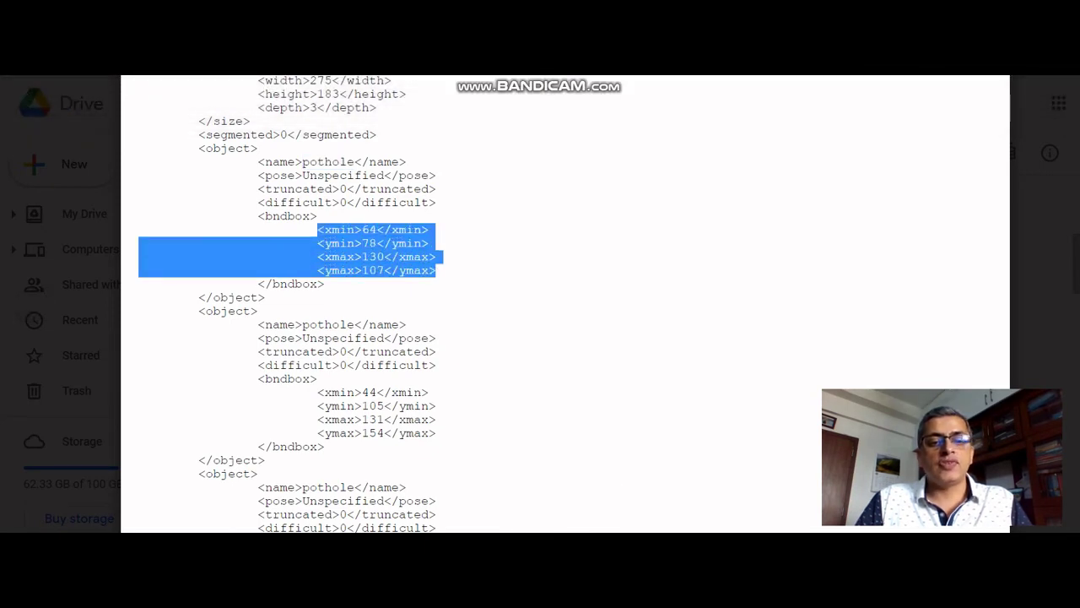
{"action": "double_click", "coordinate": [369, 229]}
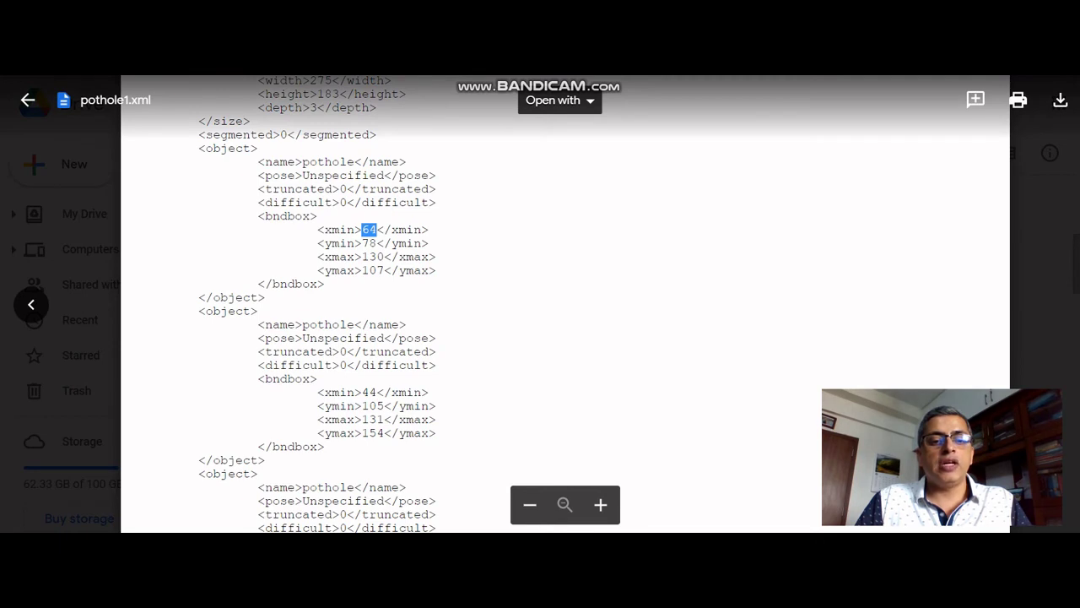
{"action": "left_click", "coordinate": [369, 241]}
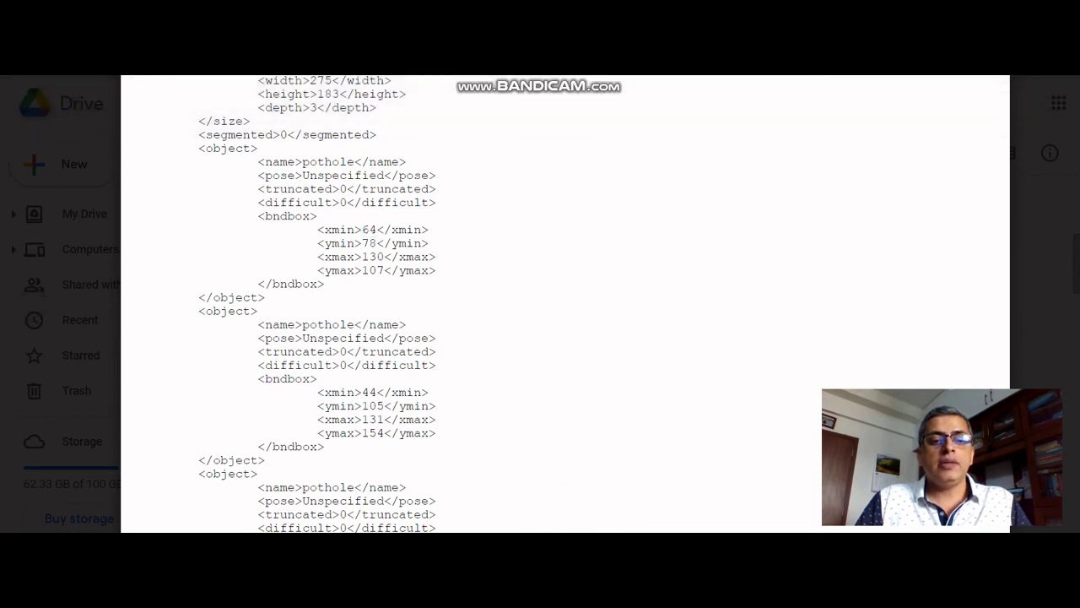
{"action": "double_click", "coordinate": [373, 256]}
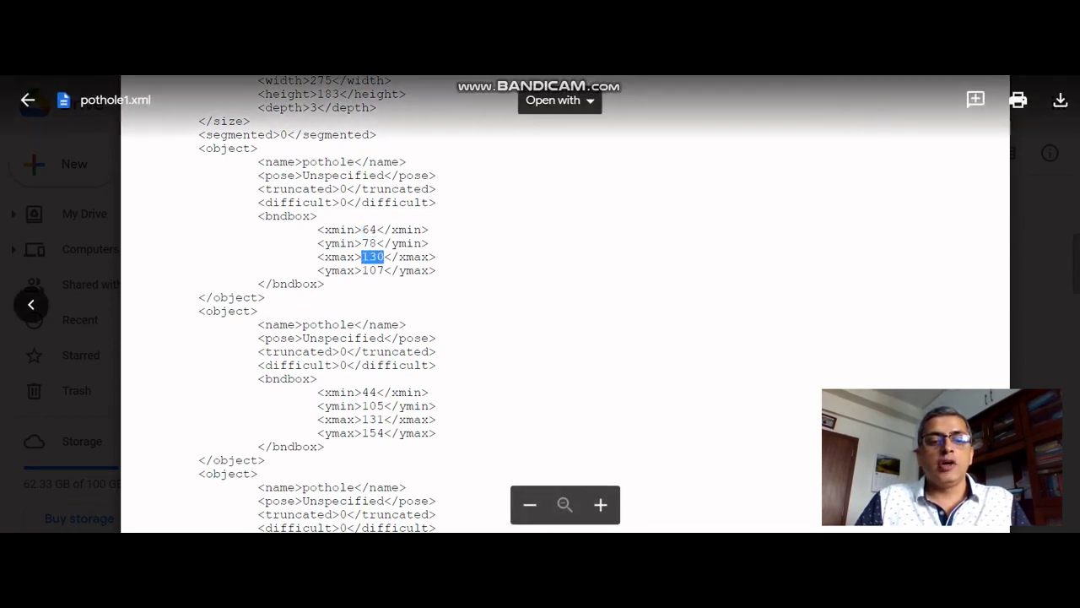
{"action": "triple_click", "coordinate": [375, 270]}
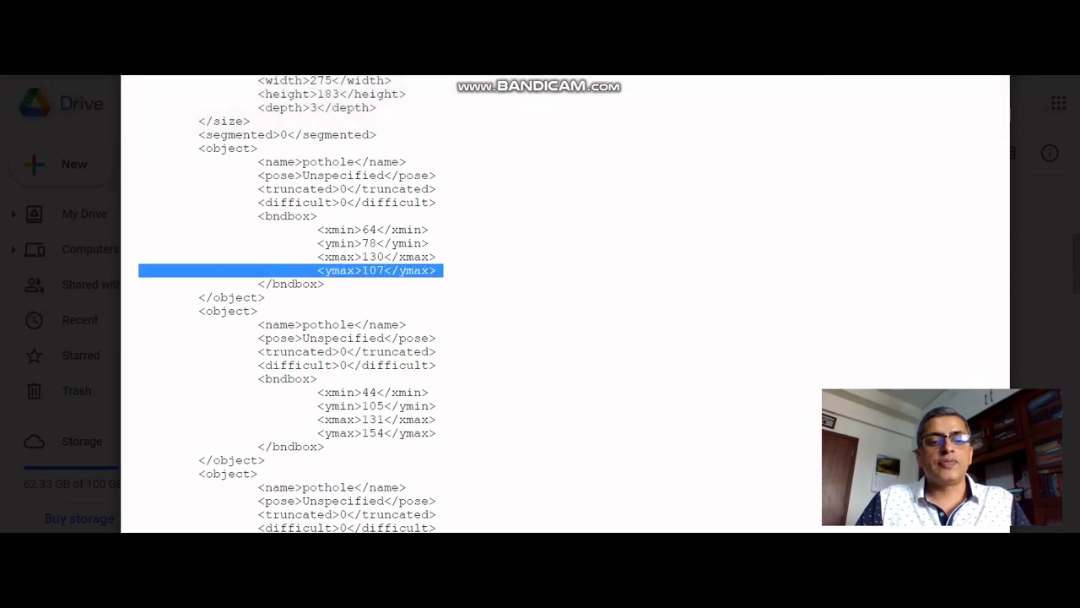
{"action": "left_click", "coordinate": [372, 257]}
{"action": "double_click", "coordinate": [372, 257]}
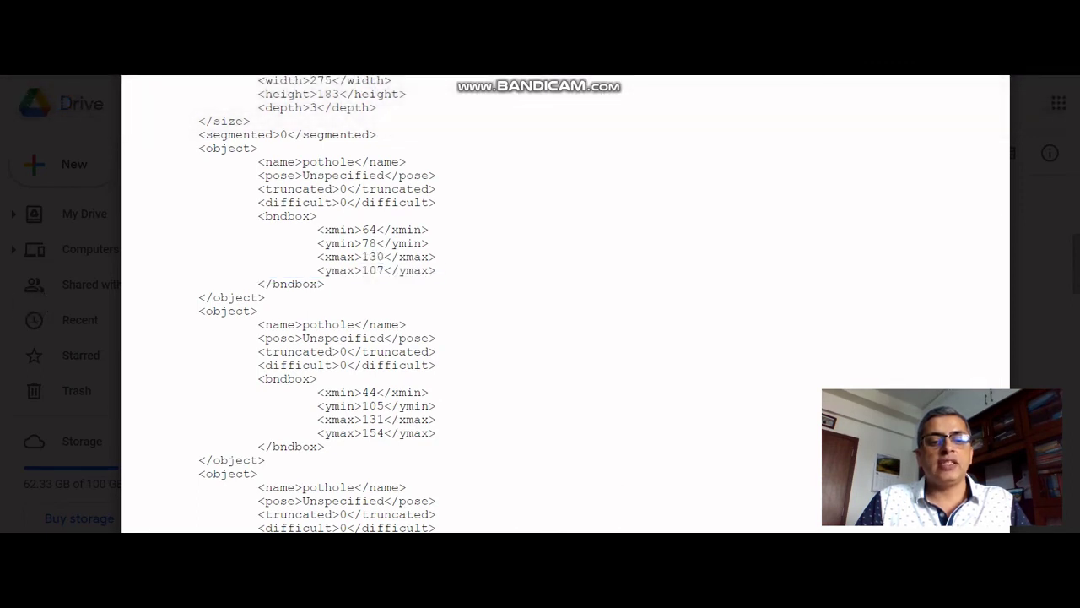
{"action": "double_click", "coordinate": [373, 270]}
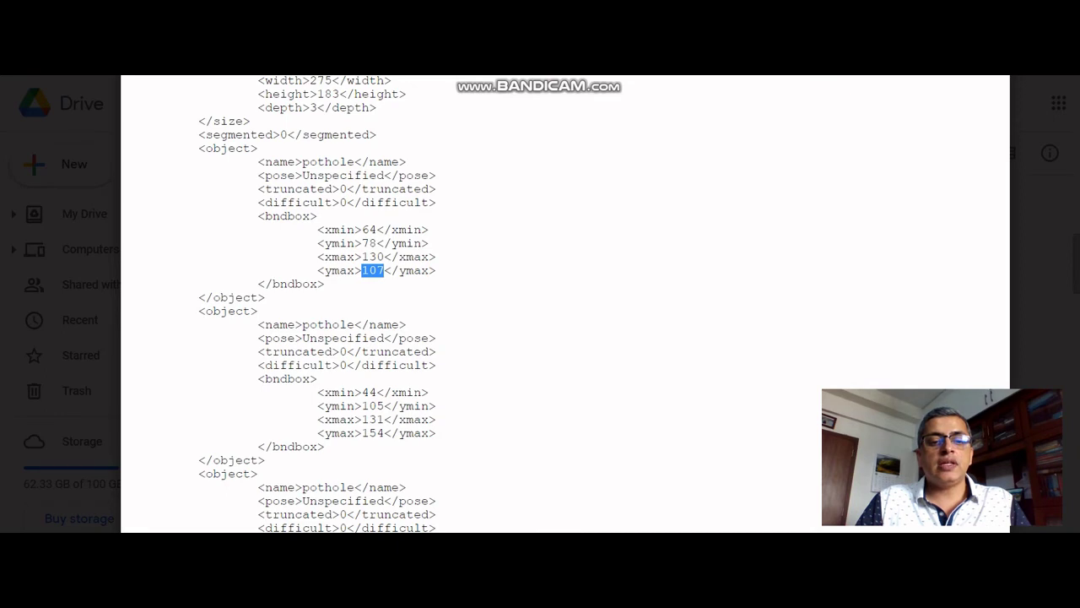
- Examine the second object entry in pothole1.xml, highlighting its pothole label and bounding box coordinates
{"action": "scroll", "coordinate": [565, 304], "scroll_direction": "down", "scroll_amount": 2}
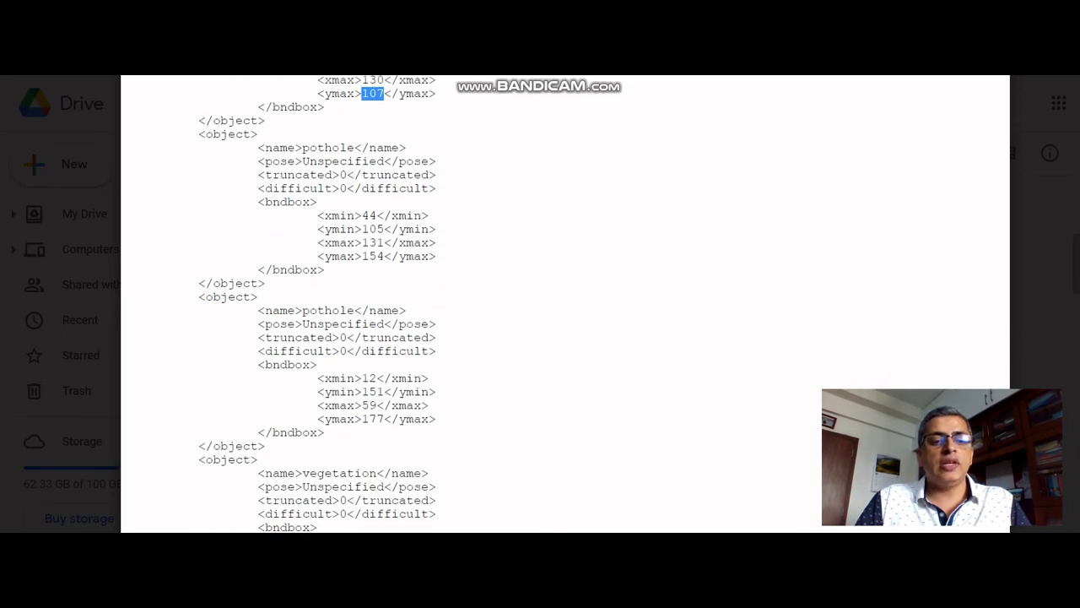
{"action": "double_click", "coordinate": [228, 134]}
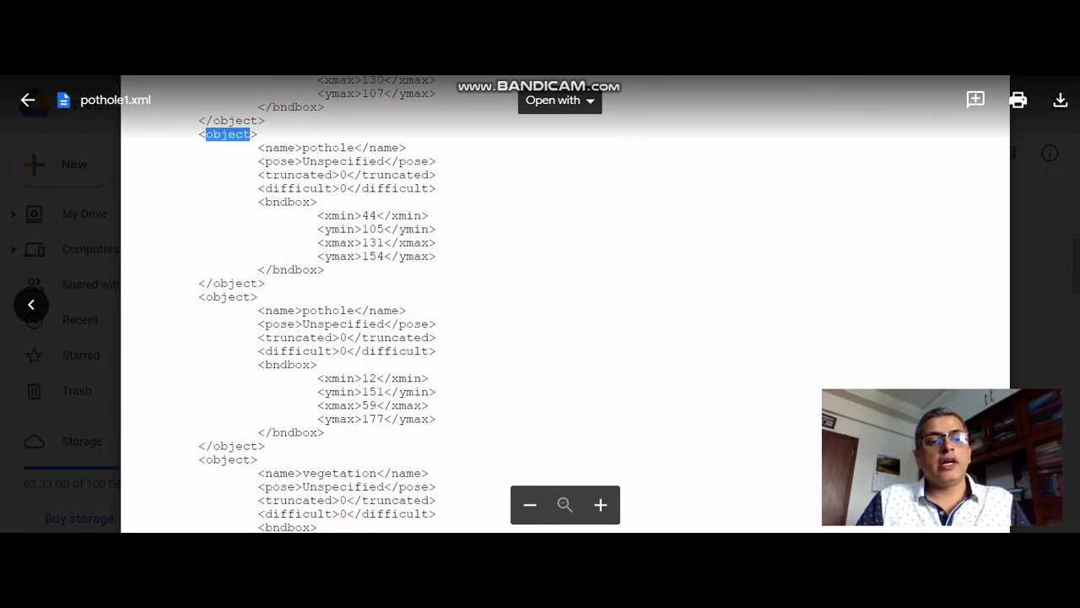
{"action": "scroll", "coordinate": [540, 304], "scroll_direction": "up", "scroll_amount": 1}
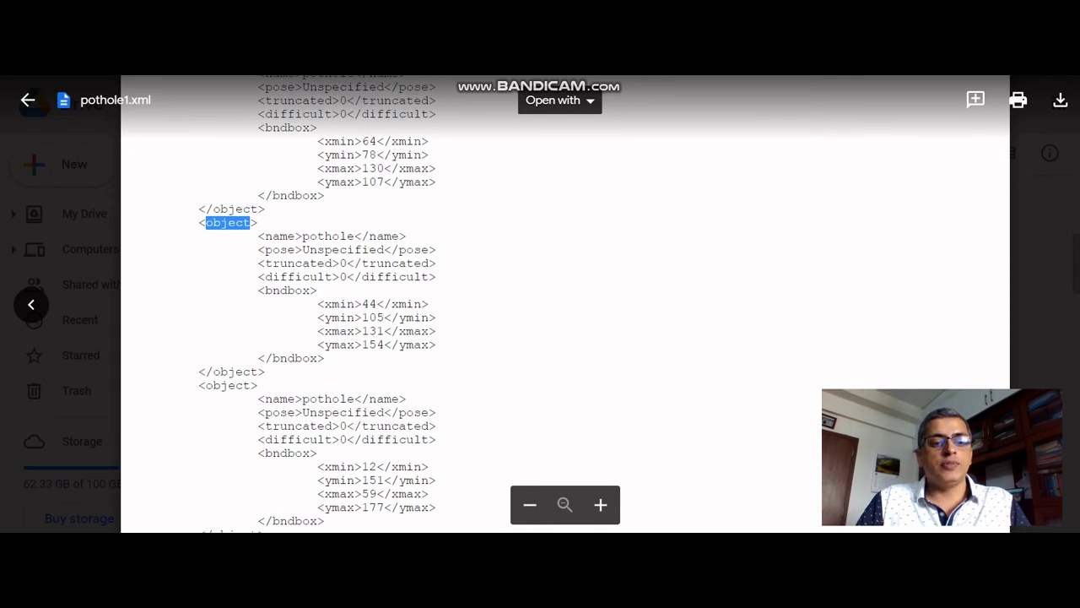
{"action": "double_click", "coordinate": [328, 236]}
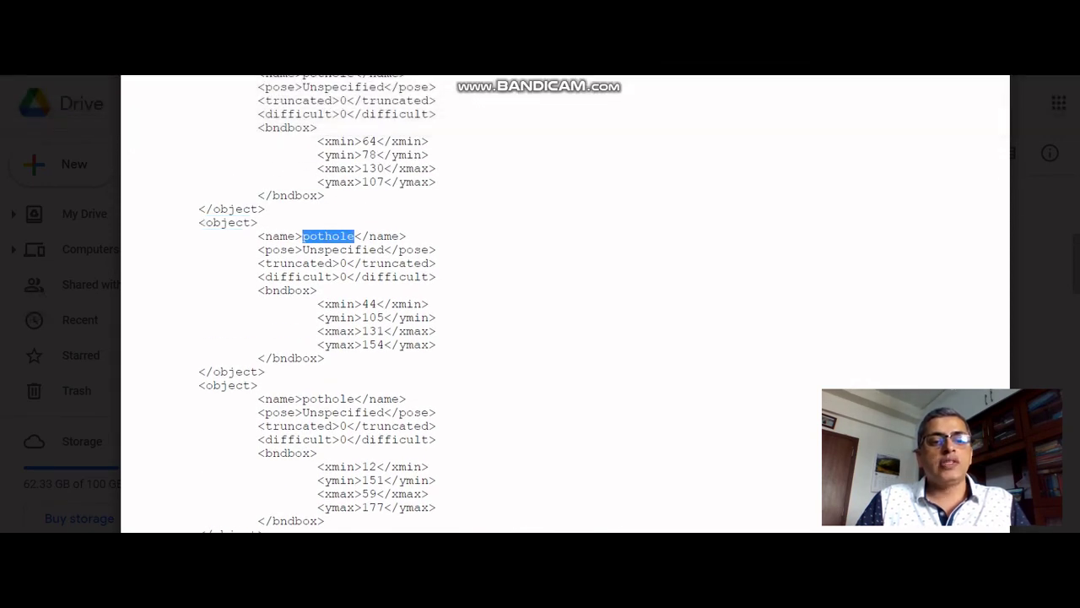
{"action": "scroll", "coordinate": [540, 304], "scroll_direction": "down", "scroll_amount": 2}
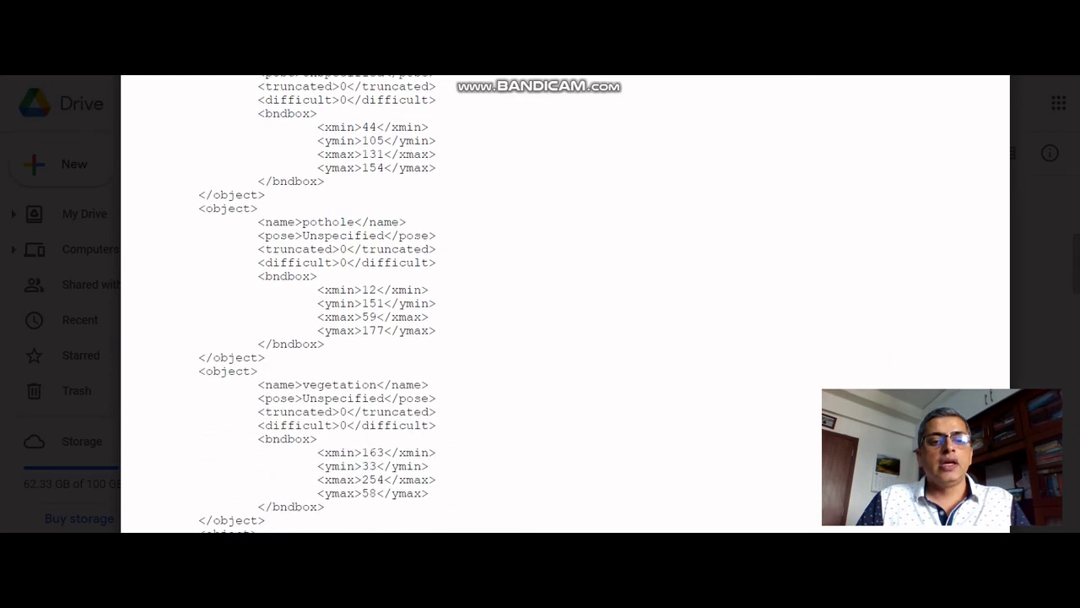
{"action": "left_click_drag", "start_coordinate": [317, 127], "coordinate": [436, 167]}
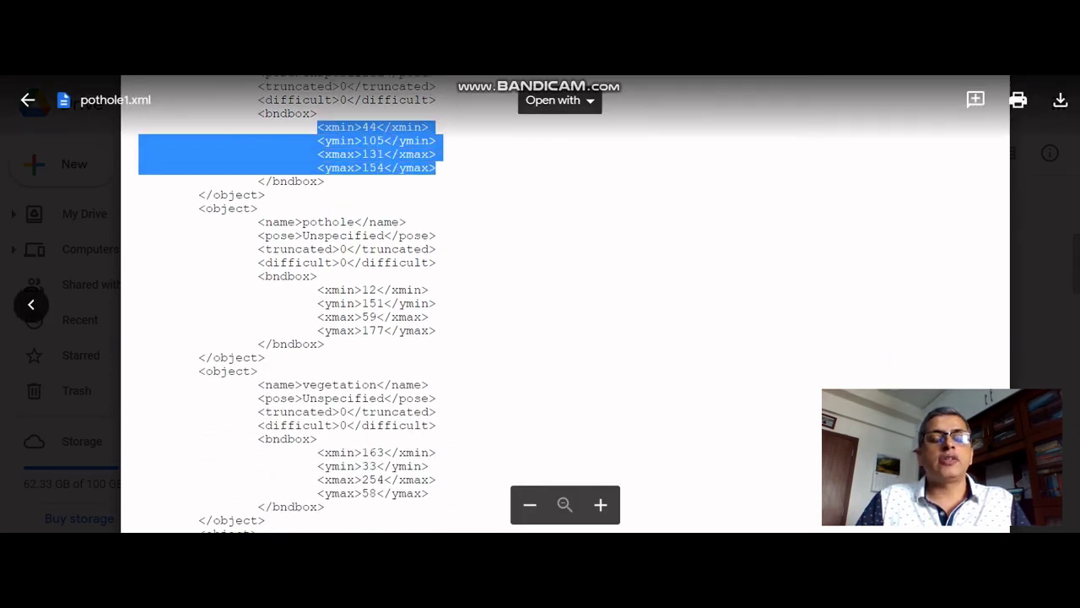
- Review the remaining pothole and vegetation object entries further down pothole1.xml
{"action": "scroll", "coordinate": [540, 304], "scroll_direction": "down", "scroll_amount": 2}
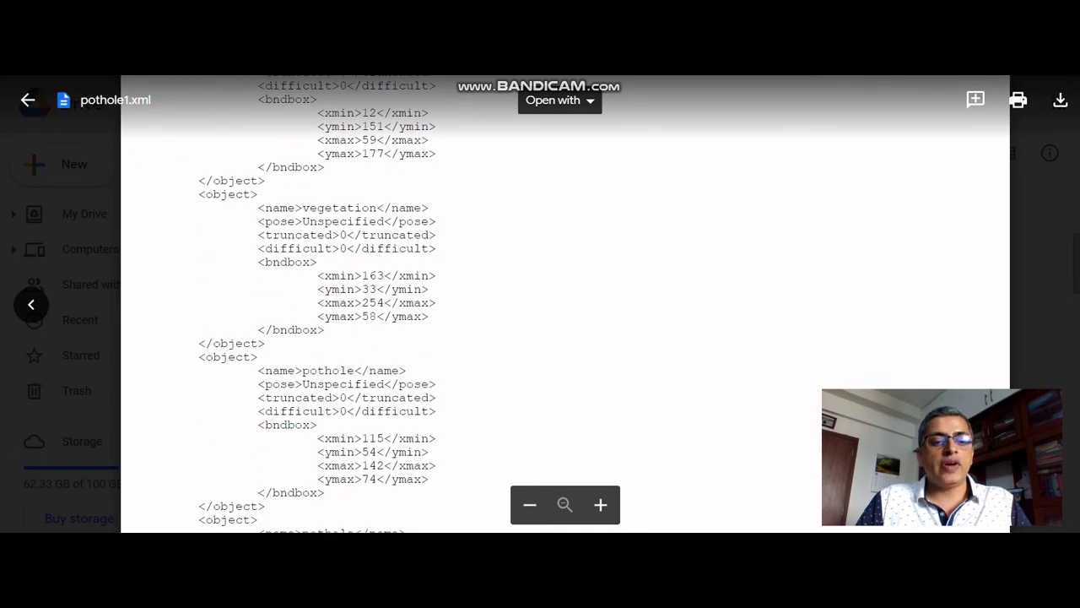
{"action": "scroll", "coordinate": [540, 304], "scroll_direction": "down", "scroll_amount": 3}
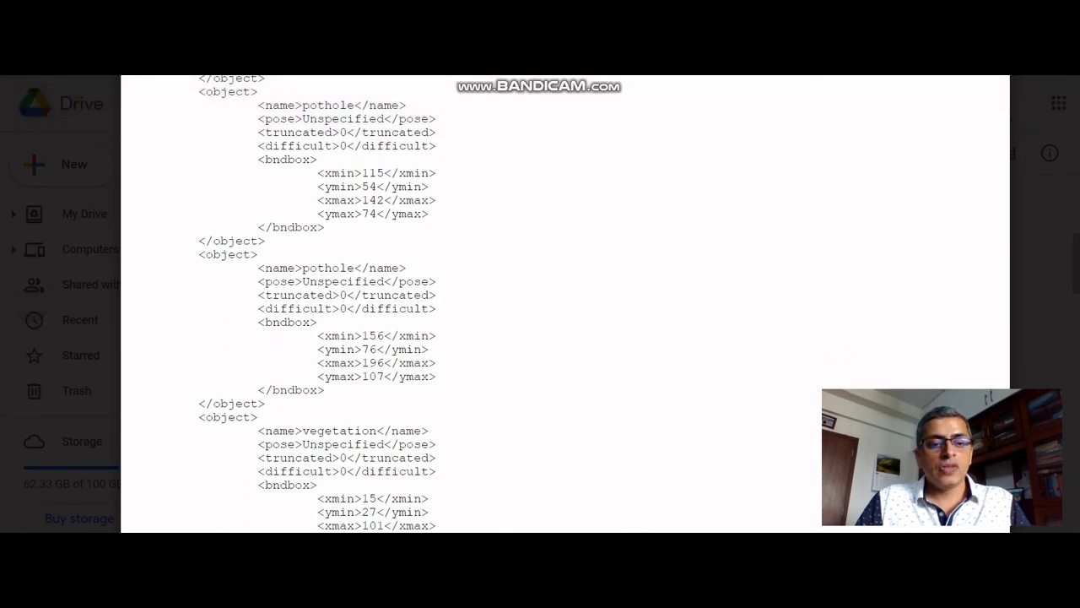
{"action": "scroll", "coordinate": [540, 303], "scroll_direction": "down", "scroll_amount": 2}
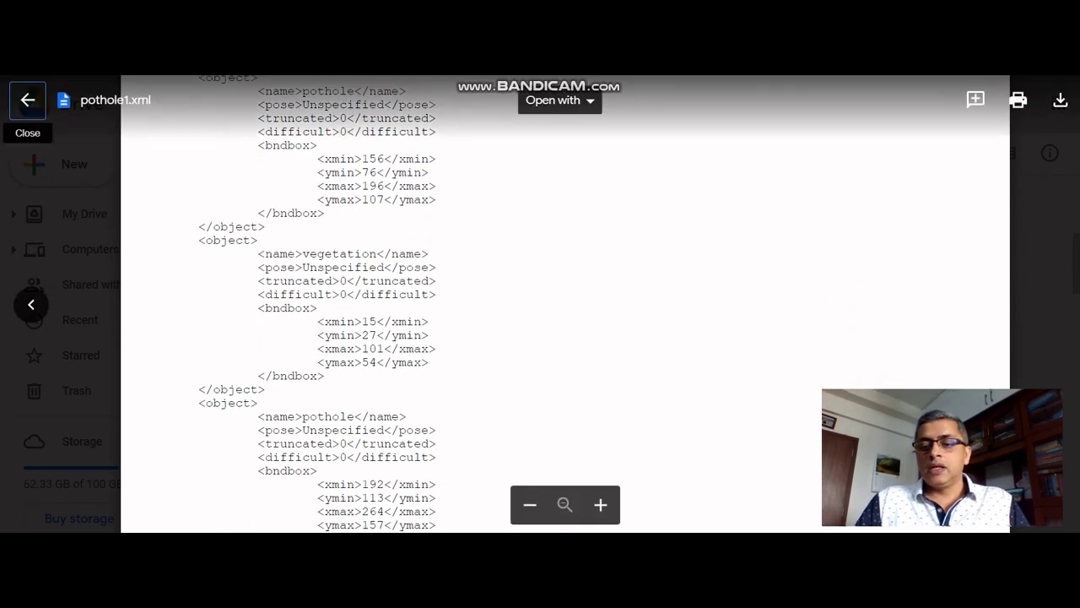